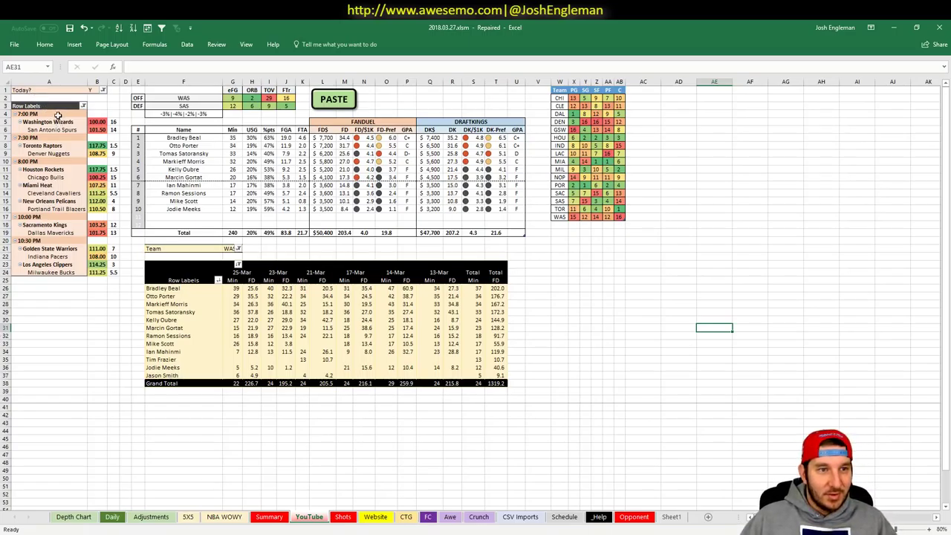
# - Check the day's lines on the Schedule sheet and the sportsbook odds page in the browser, and return to the YouTube sheet
pyautogui.click(55, 118)
pyautogui.click(761, 225)
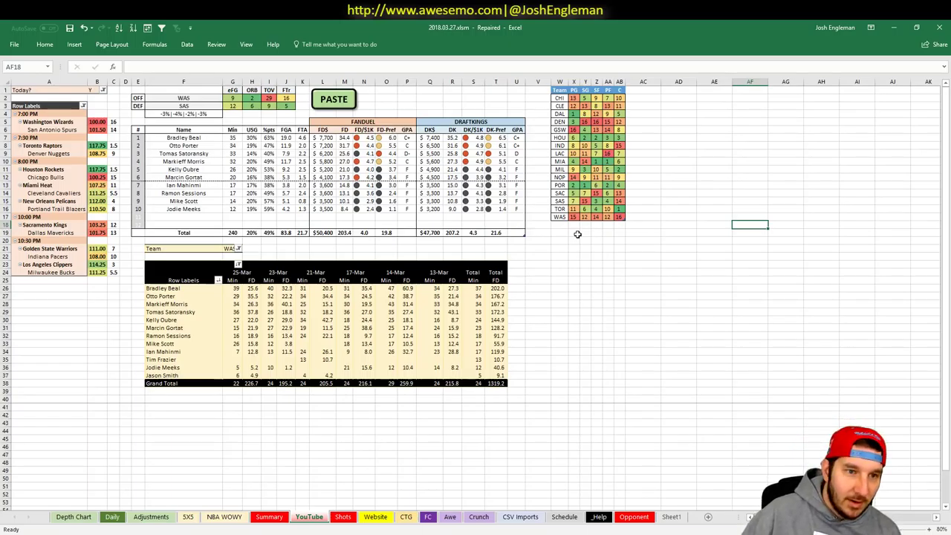
pyautogui.click(571, 517)
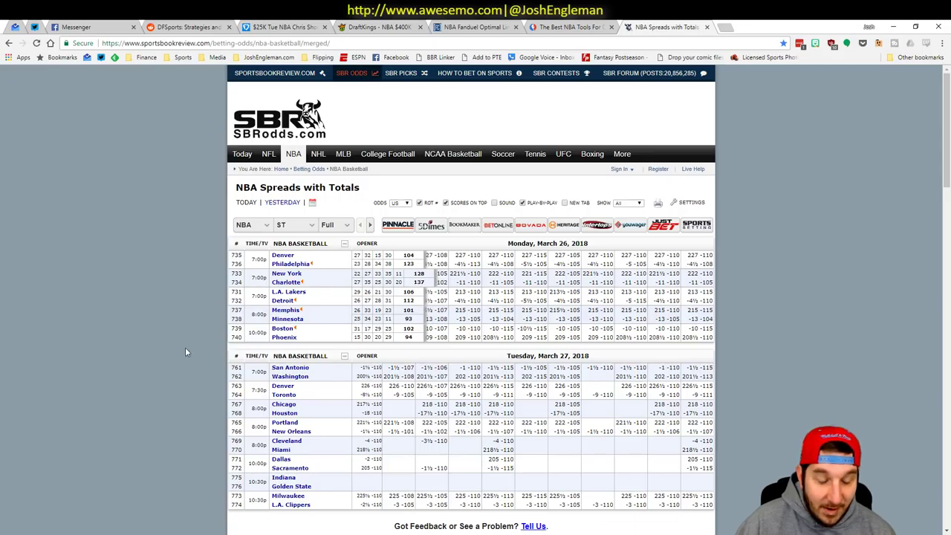
pyautogui.hotkey('alt', 'Tab')
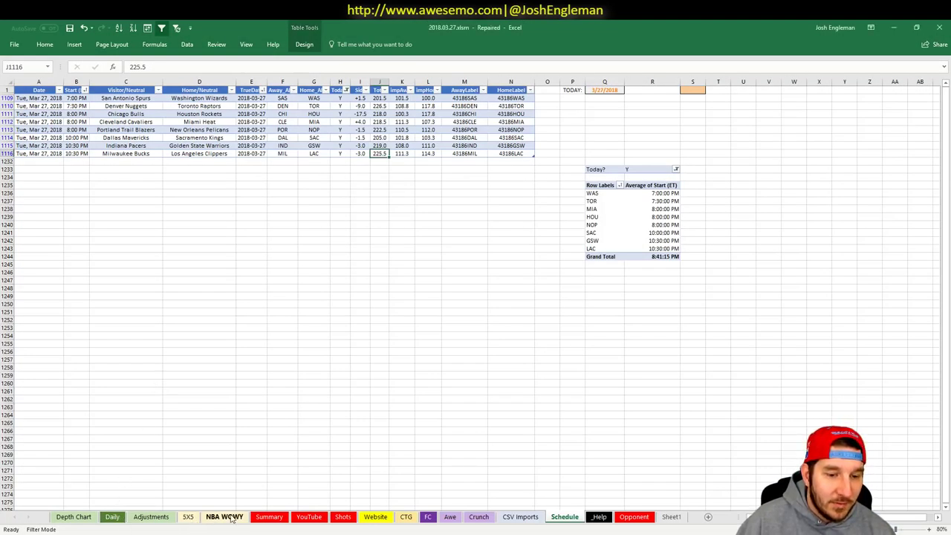
pyautogui.click(309, 519)
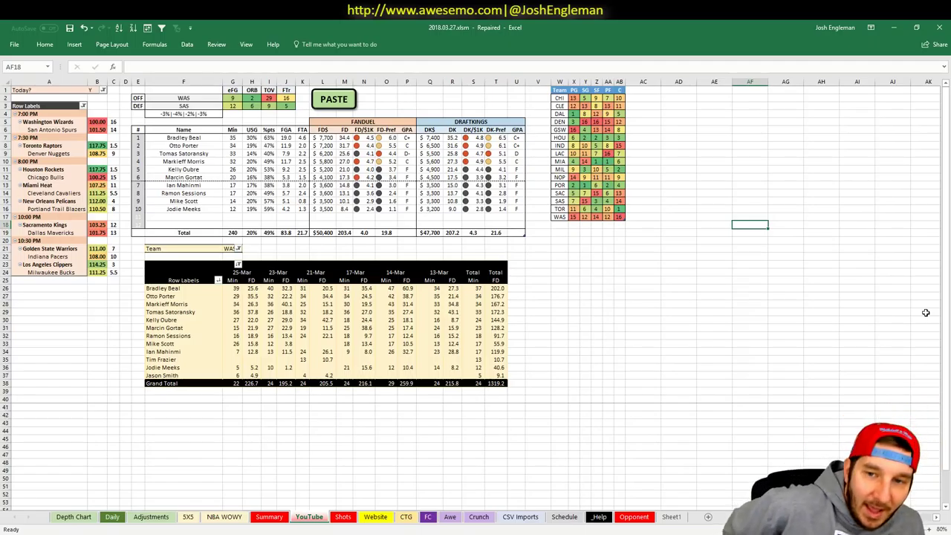
# - Examine the WAS row across all five positions in the team-by-position rankings table
pyautogui.moveTo(574, 217); pyautogui.dragTo(616, 214)
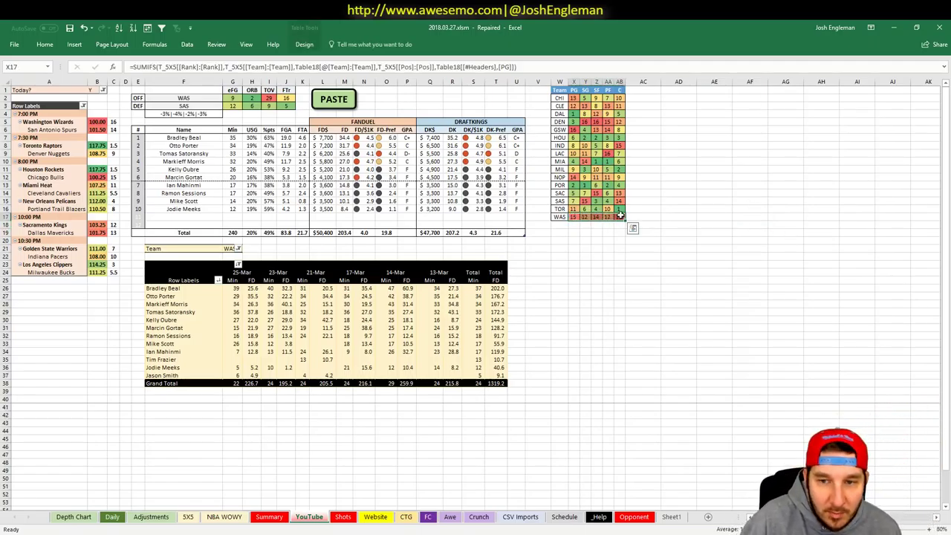
pyautogui.click(643, 256)
pyautogui.click(523, 262)
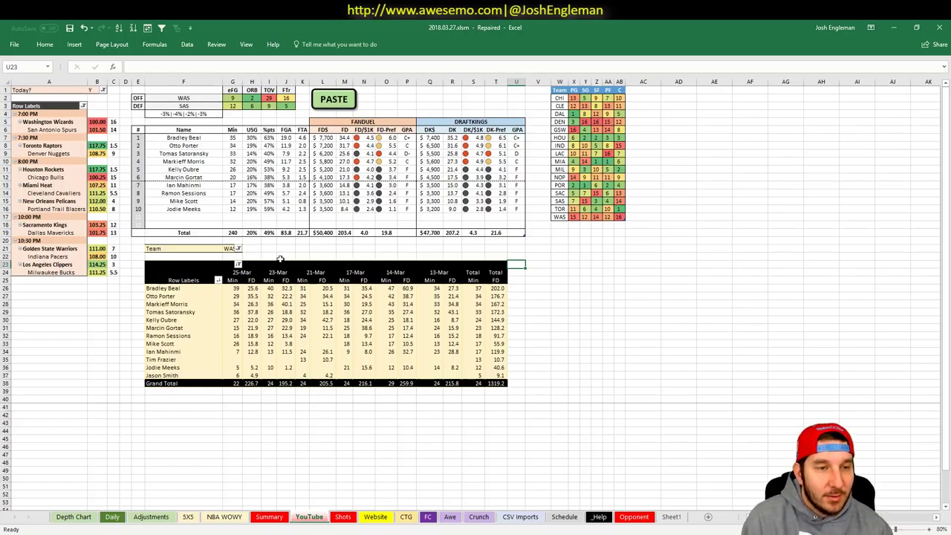
# - Set the Team filter above the game log to SAS and check the SAS row of the position rankings table
pyautogui.click(231, 248)
pyautogui.write('SAS')
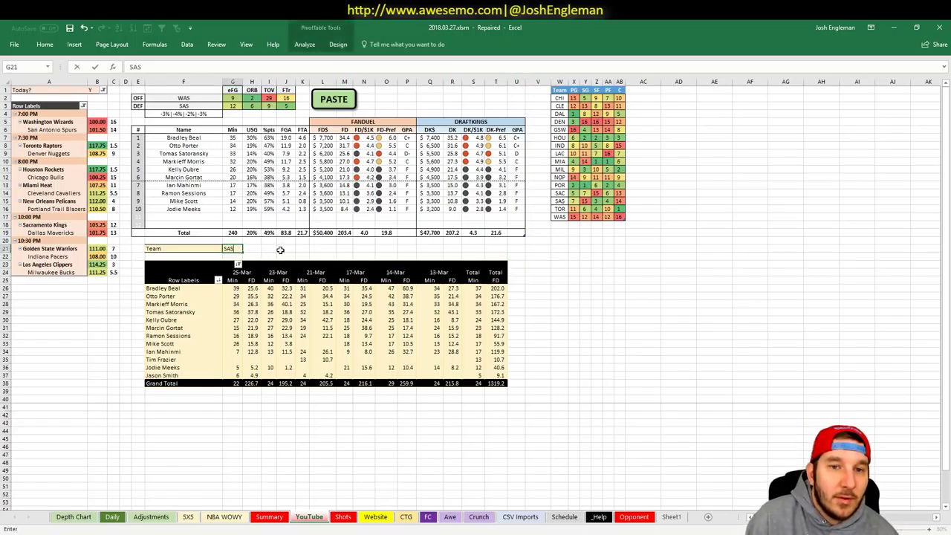
pyautogui.click(281, 250)
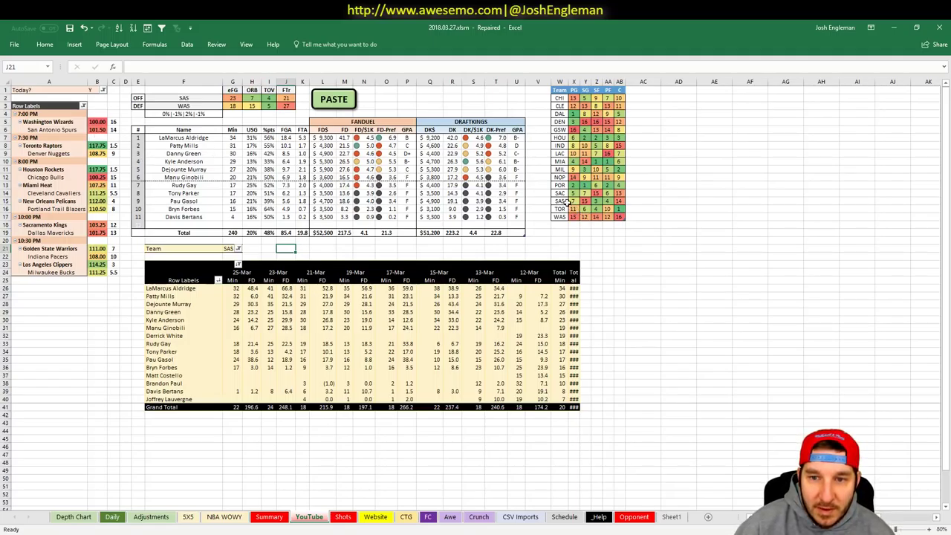
pyautogui.moveTo(568, 202); pyautogui.dragTo(621, 201)
pyautogui.click(657, 201)
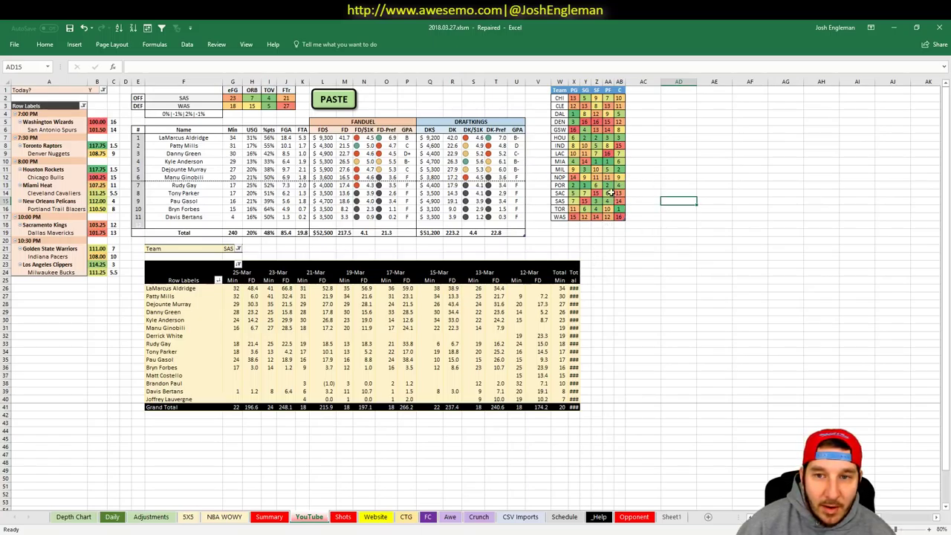
# - Move the position rankings table so it starts at Z1, clear of the game log, and fit the column widths to their contents
pyautogui.moveTo(561, 90); pyautogui.dragTo(707, 221)
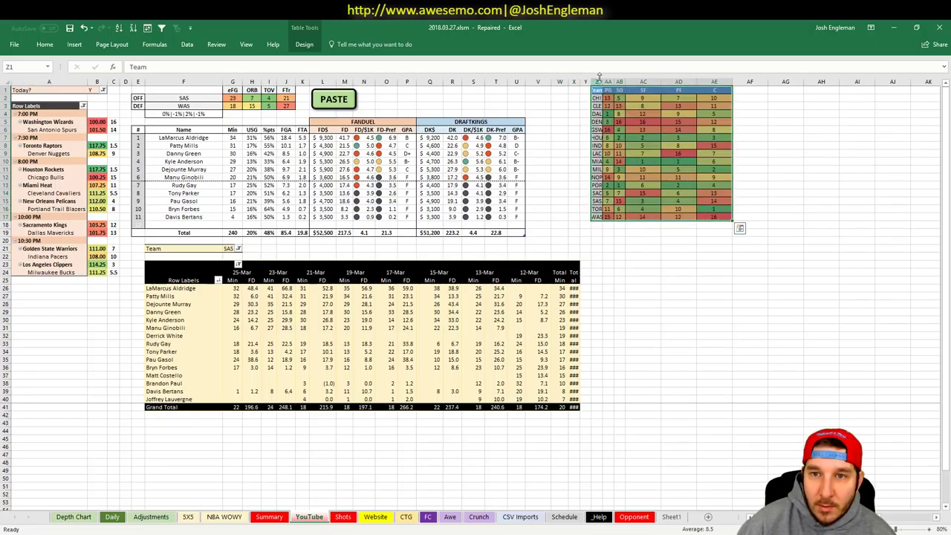
pyautogui.moveTo(597, 82); pyautogui.dragTo(710, 82)
pyautogui.click(759, 173)
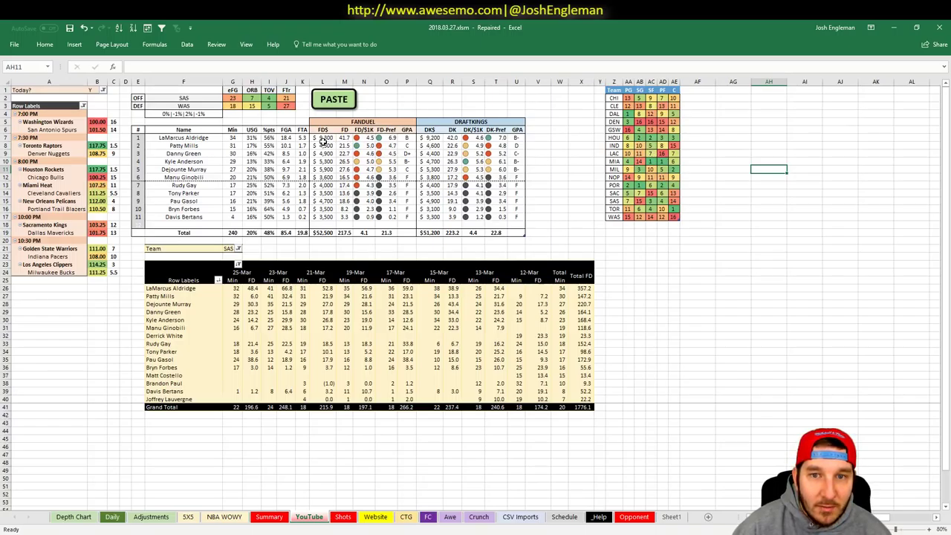
# - Examine the SAS PG and SF rankings, Patty Mills' 25-Mar score, and the lineup entries for Mills, Kyle Anderson and LaMarcus Aldridge
pyautogui.click(629, 201)
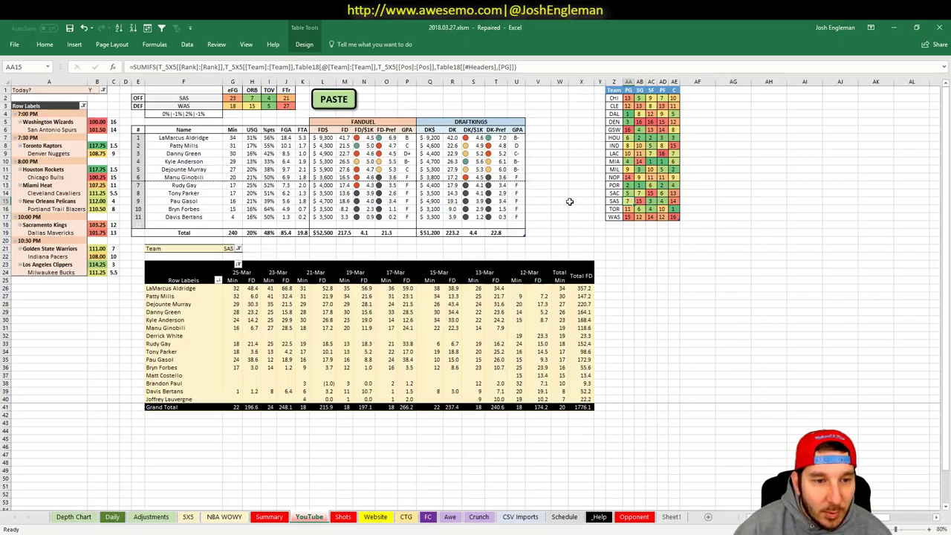
pyautogui.click(253, 297)
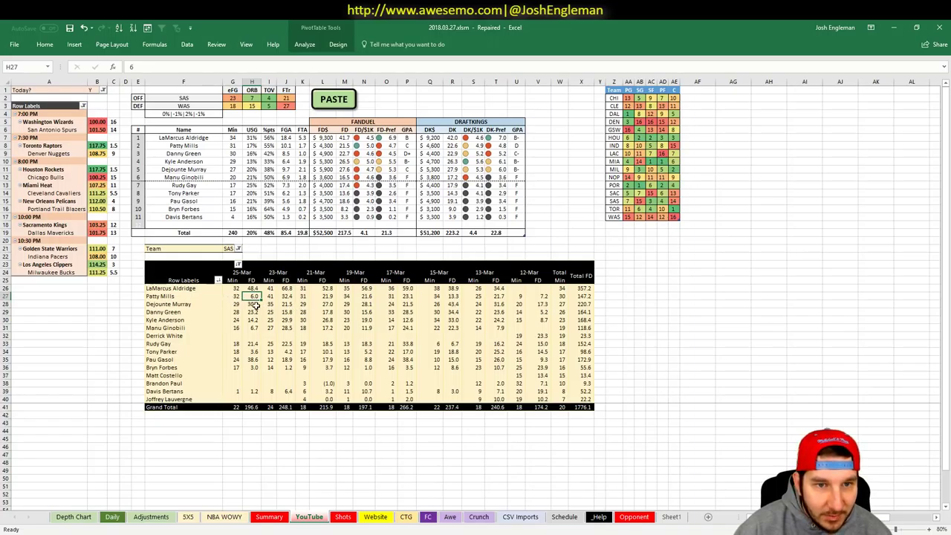
pyautogui.click(208, 146)
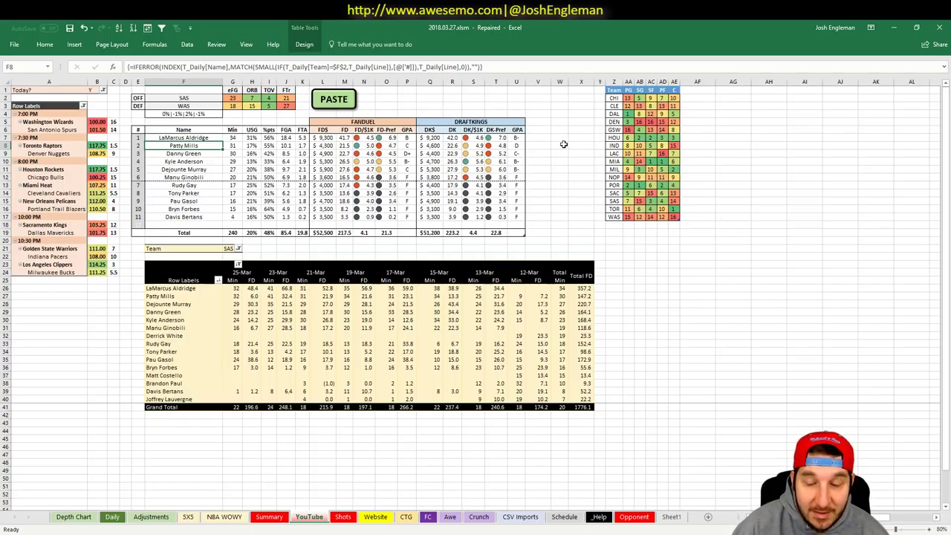
pyautogui.click(657, 201)
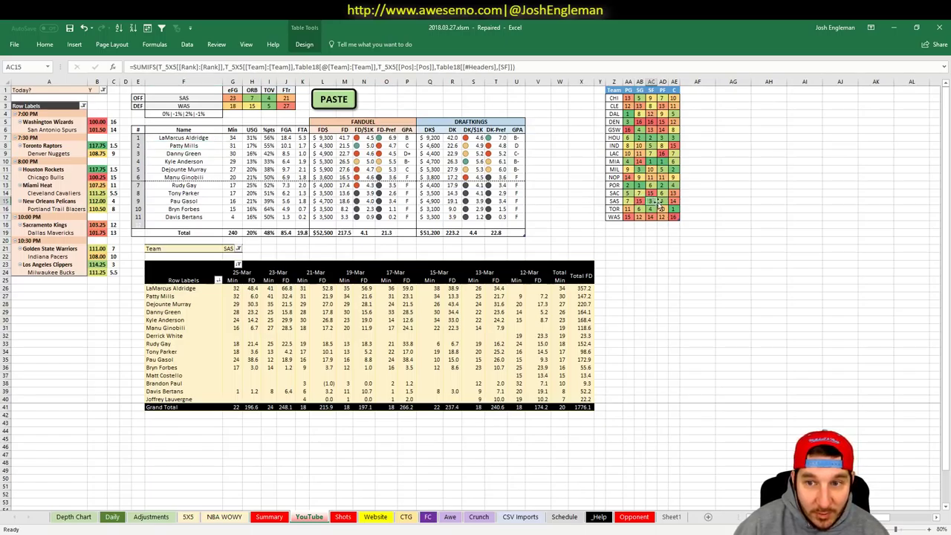
pyautogui.click(628, 202)
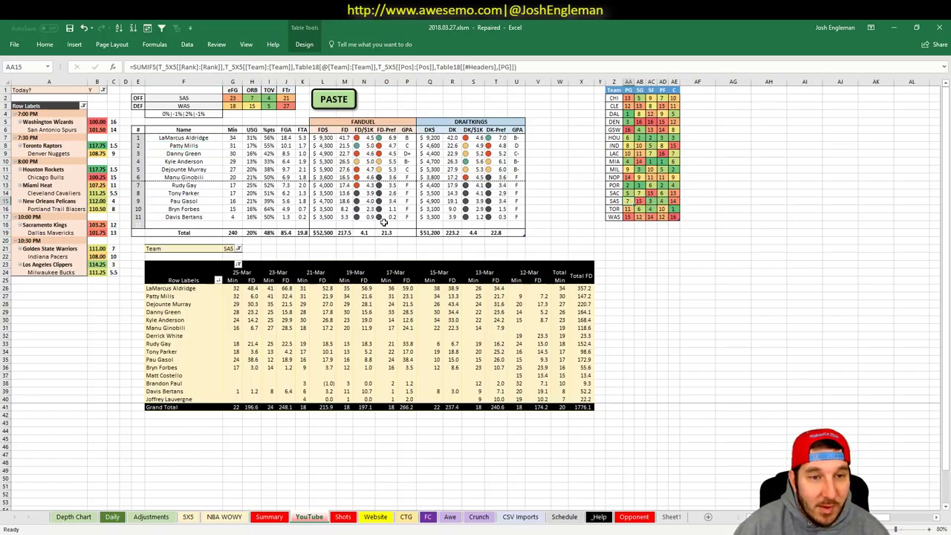
pyautogui.click(202, 162)
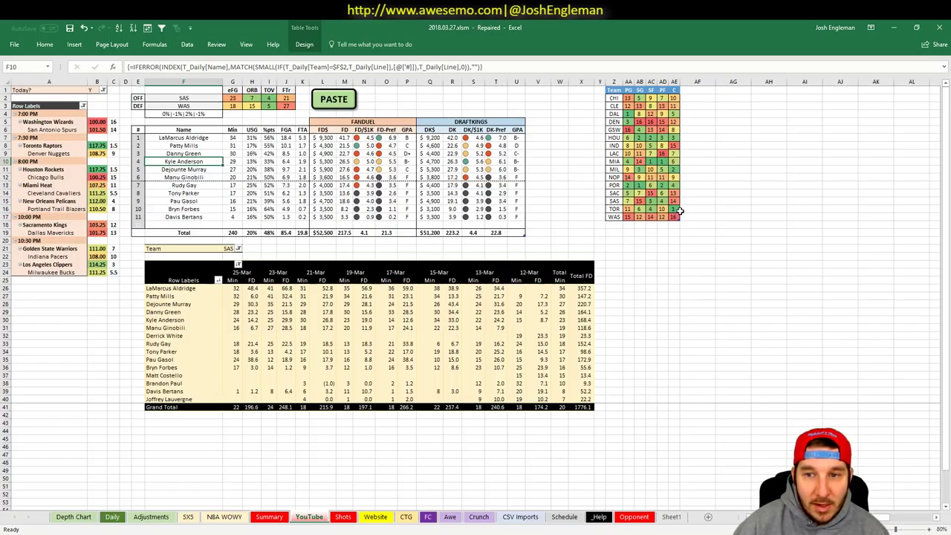
pyautogui.click(602, 178)
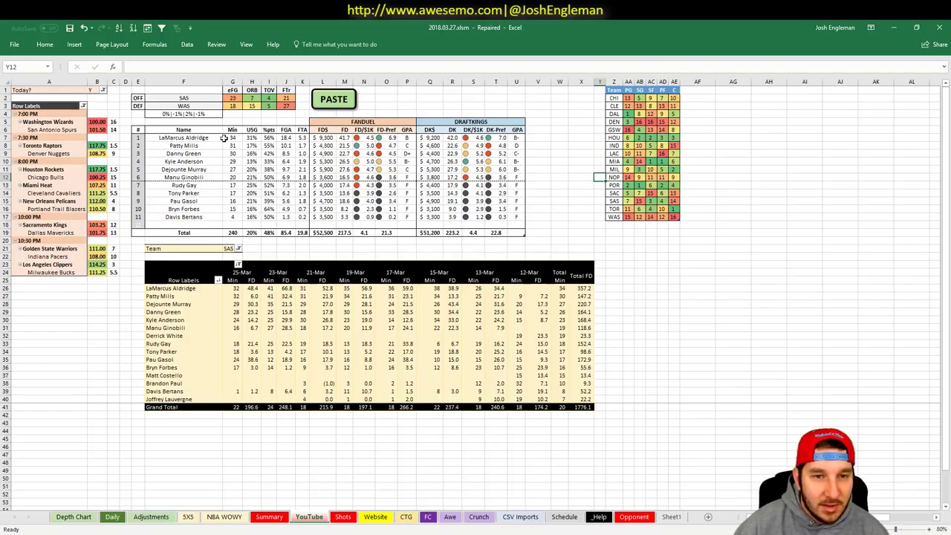
pyautogui.click(207, 139)
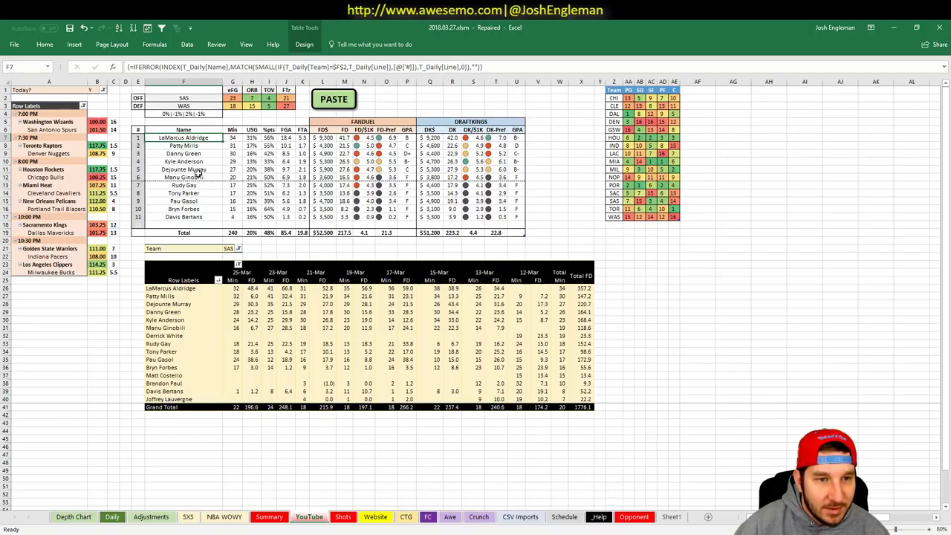
# - Set the Team filter above the game log to TOR
pyautogui.click(204, 99)
pyautogui.click(227, 248)
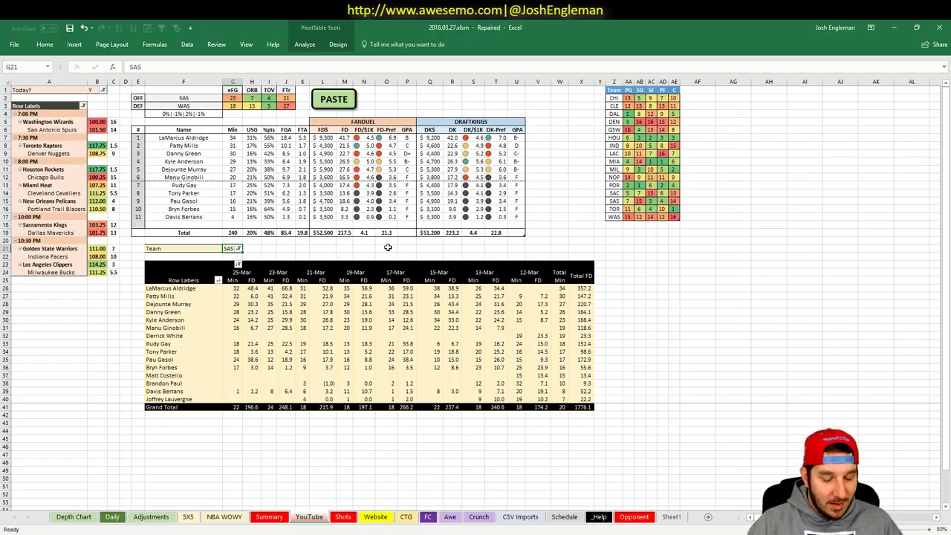
pyautogui.write('TOR')
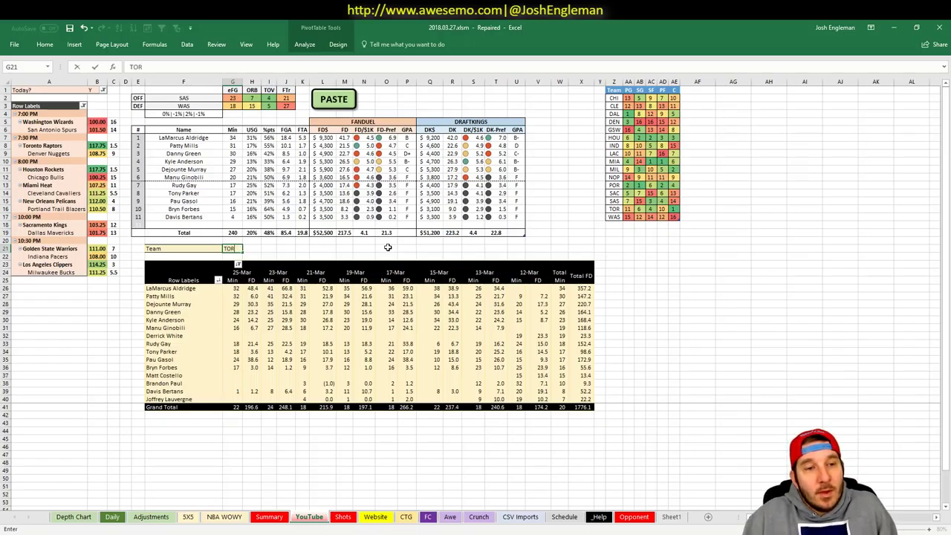
pyautogui.press('Return')
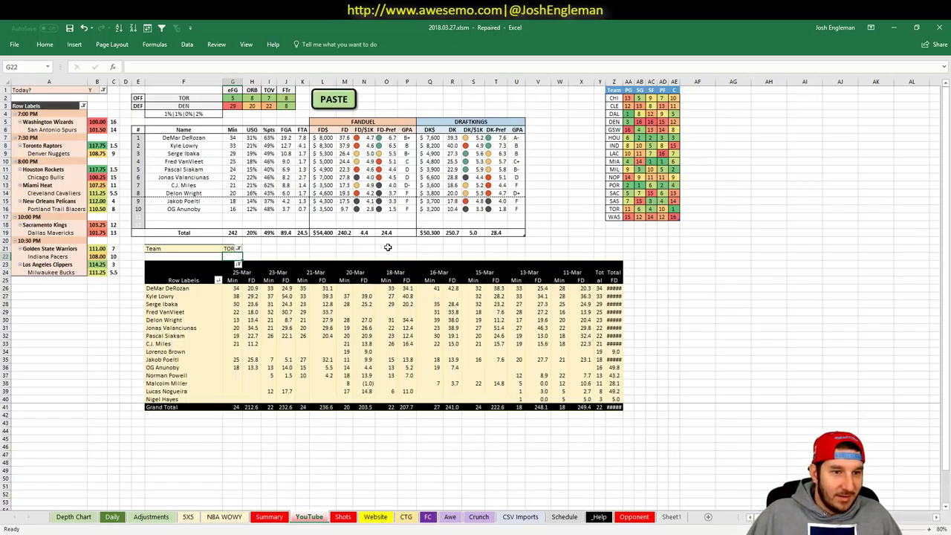
# - Inspect the ranking formulas beside the Houston Rockets and Toronto Raptors implied totals without changing them
pyautogui.click(116, 170)
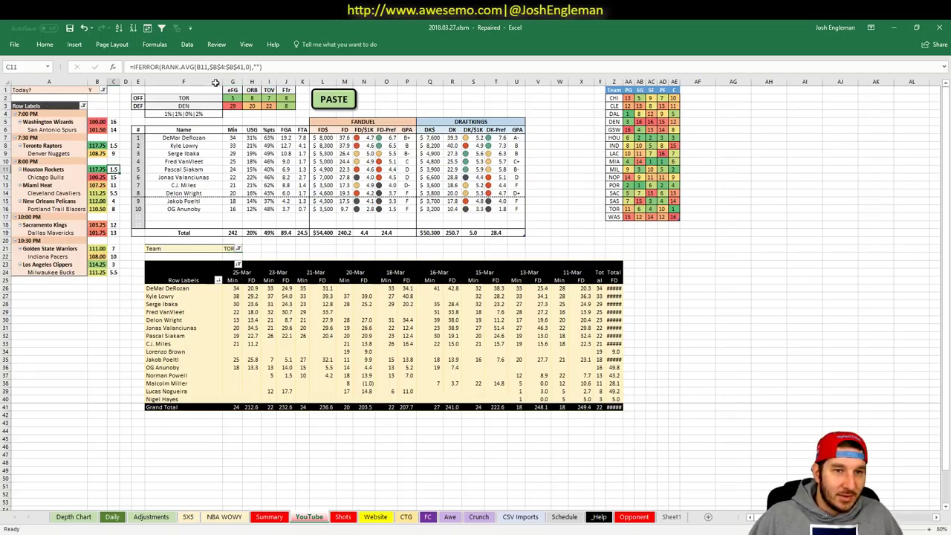
pyautogui.click(239, 66)
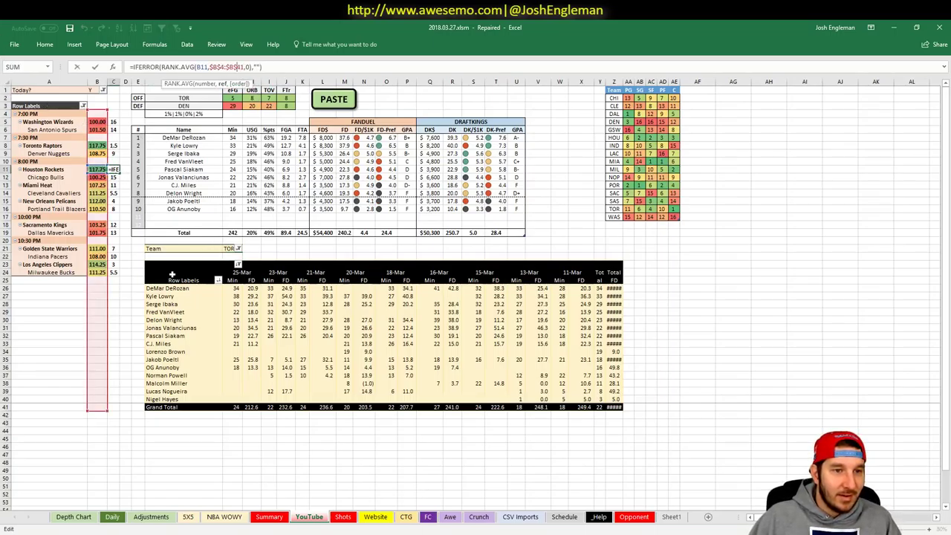
pyautogui.press('Escape')
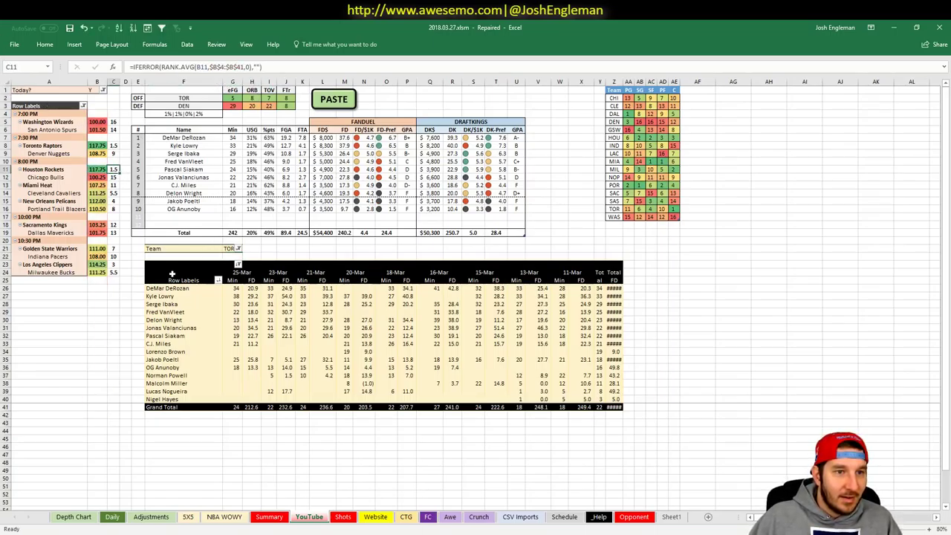
pyautogui.click(113, 146)
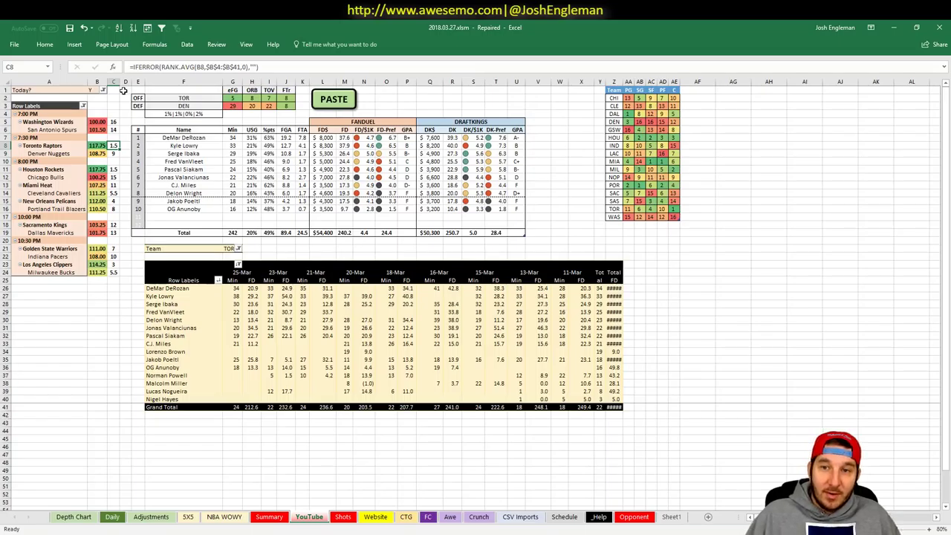
# - Move the position rankings table so it starts at AB1 and fit its columns and the game log's Total FD column to their contents
pyautogui.moveTo(614, 90); pyautogui.dragTo(736, 216)
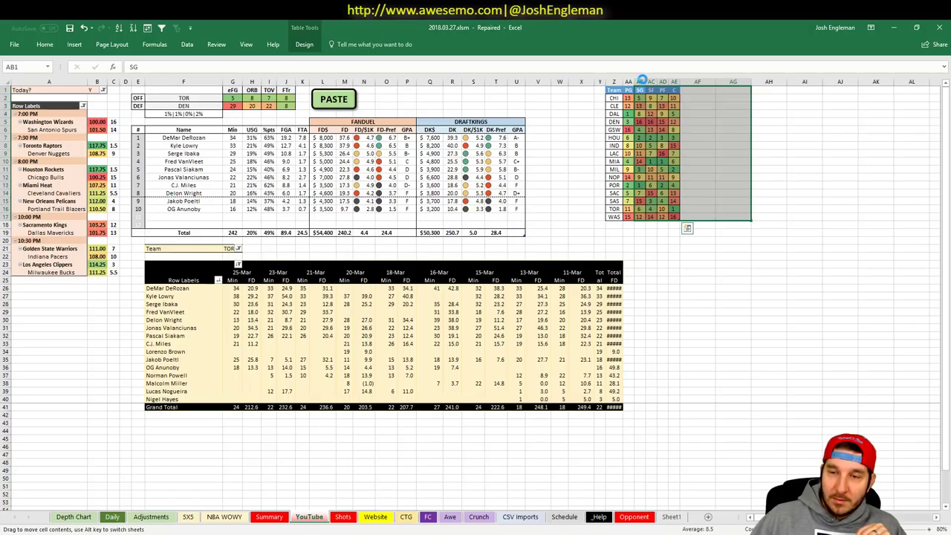
pyautogui.moveTo(642, 80); pyautogui.dragTo(732, 82)
pyautogui.click(480, 310)
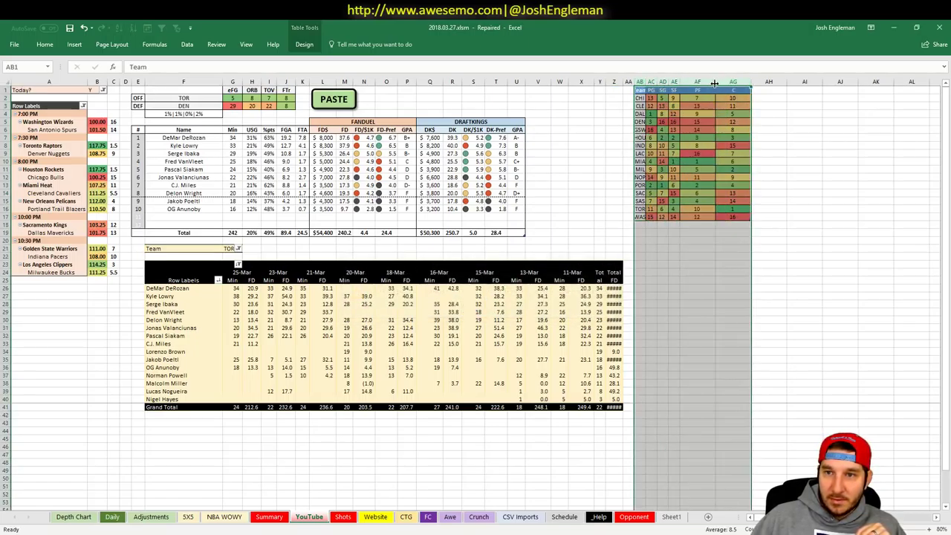
pyautogui.doubleClick(715, 83)
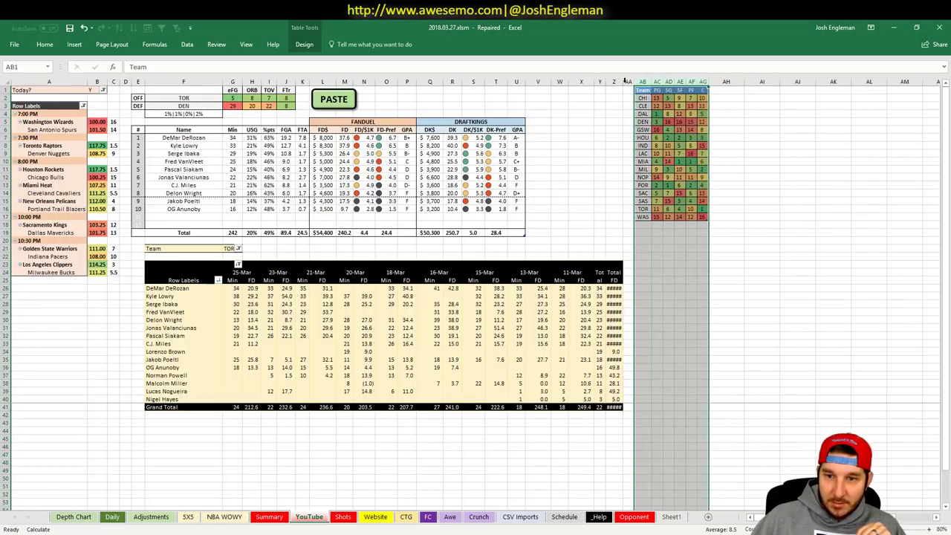
pyautogui.doubleClick(626, 80)
pyautogui.click(519, 344)
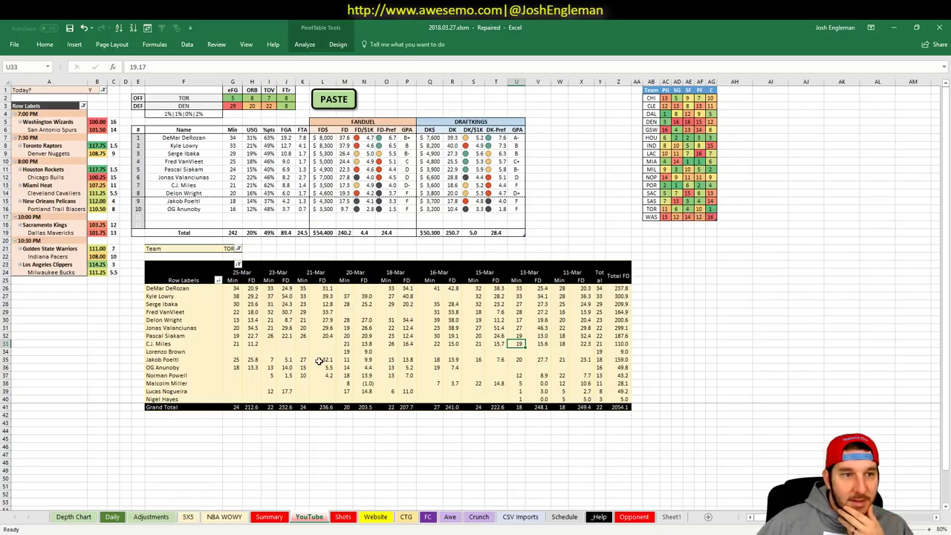
# - Check the team matchup rankings on the Summary sheet and return to the YouTube sheet
pyautogui.click(273, 519)
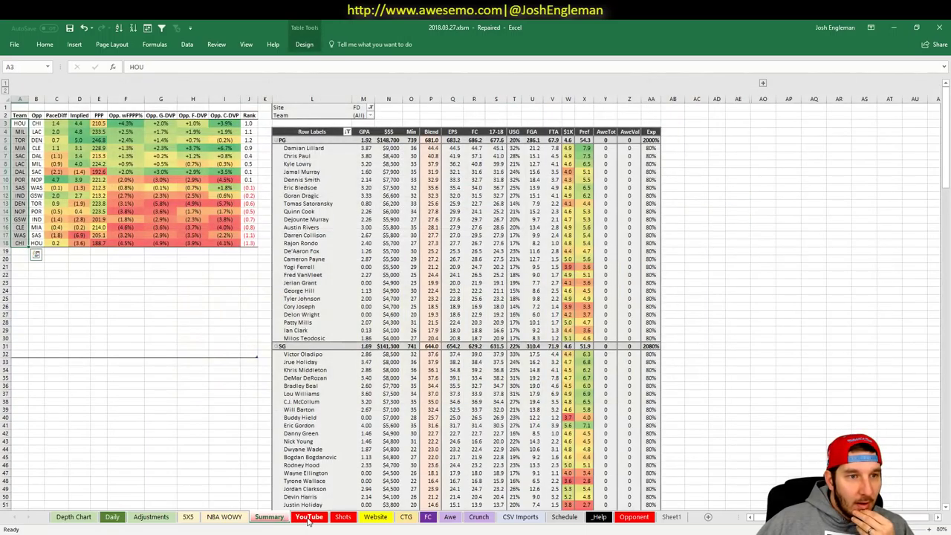
pyautogui.click(308, 520)
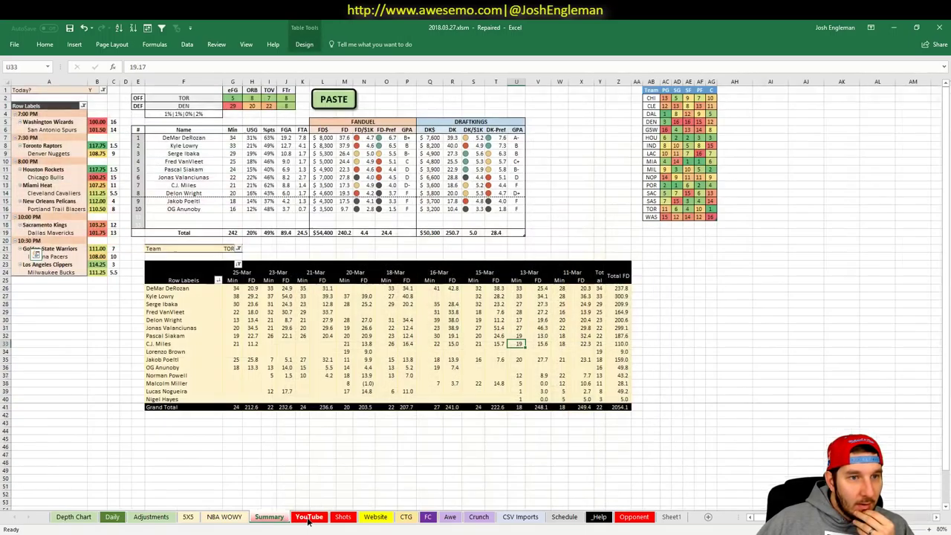
pyautogui.click(584, 201)
pyautogui.click(559, 209)
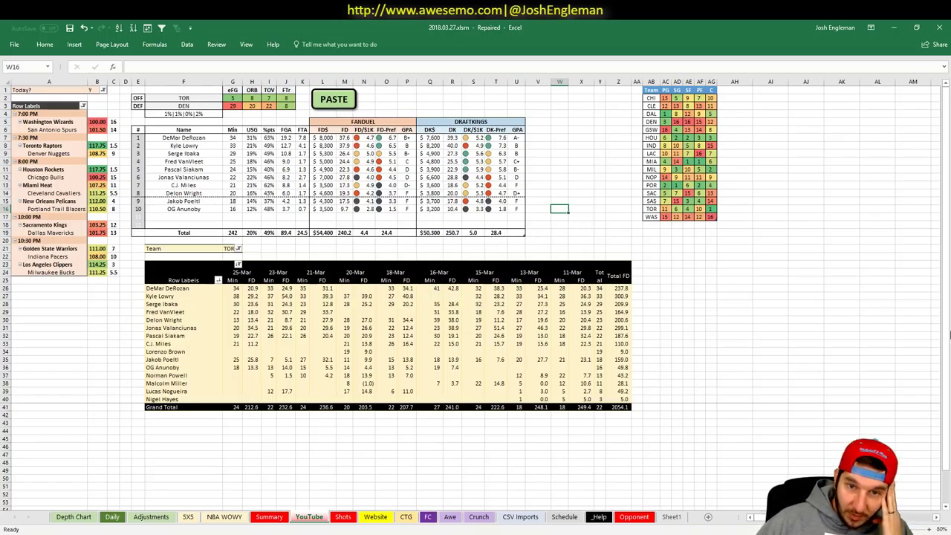
# - Review DeMar DeRozan's FD scores in the game log for 25-Mar, 23-Mar and 21-Mar
pyautogui.click(248, 290)
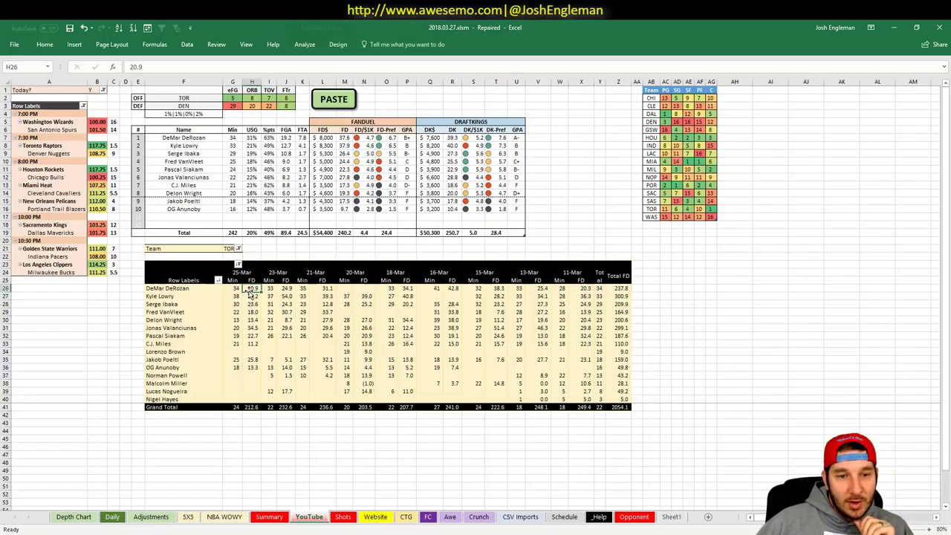
pyautogui.click(290, 289)
pyautogui.click(327, 289)
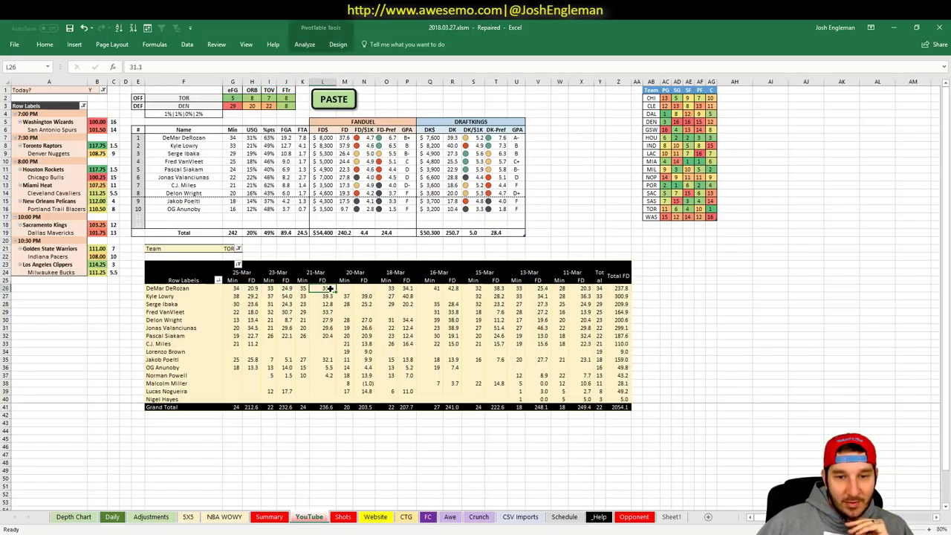
# - Review the FanDuel and DraftKings salaries and value of Kyle Lowry, Serge Ibaka and C.J. Miles in Toronto's projection table
pyautogui.click(319, 146)
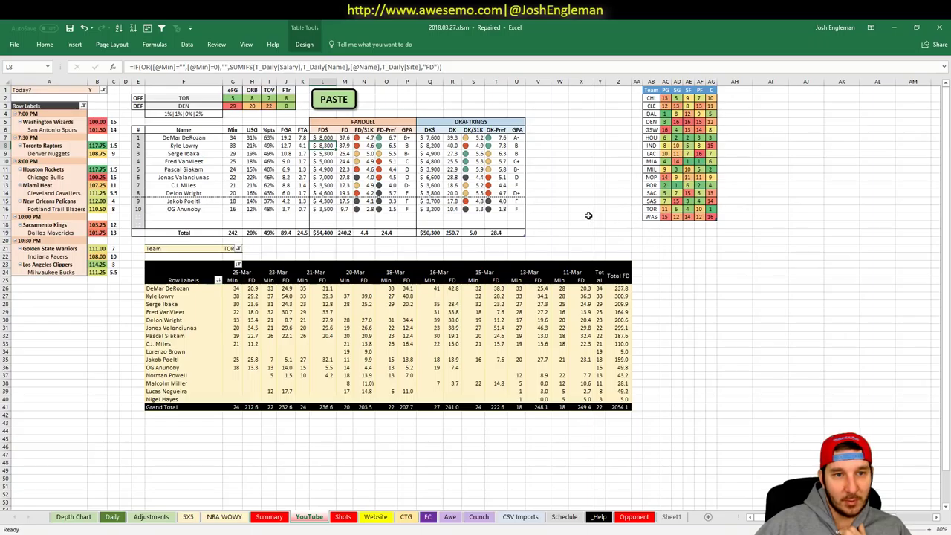
pyautogui.click(475, 154)
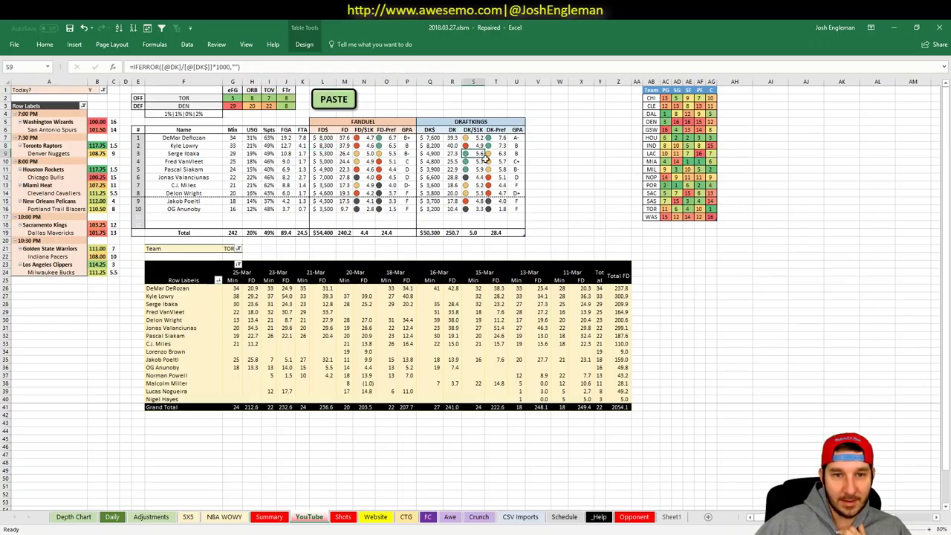
pyautogui.click(321, 154)
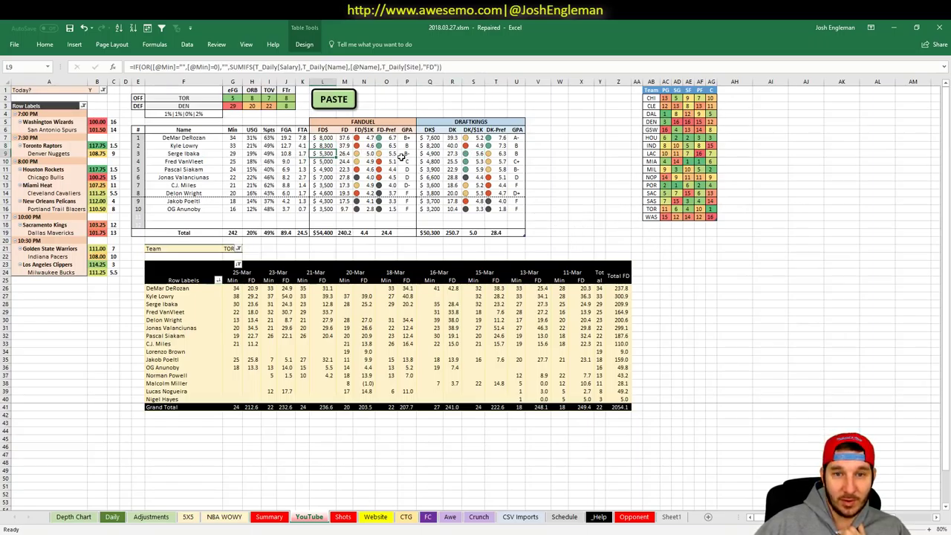
pyautogui.click(420, 153)
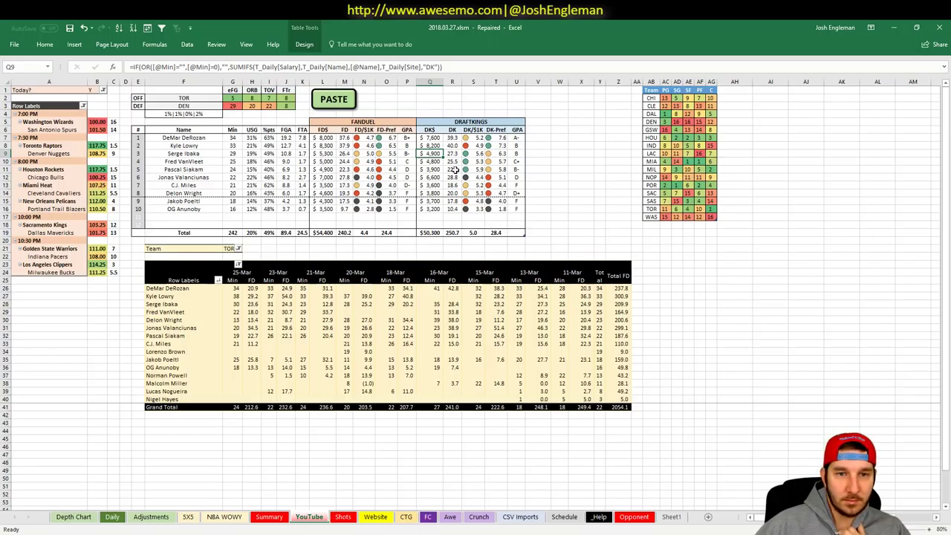
pyautogui.rightClick(336, 183)
pyautogui.press('Escape')
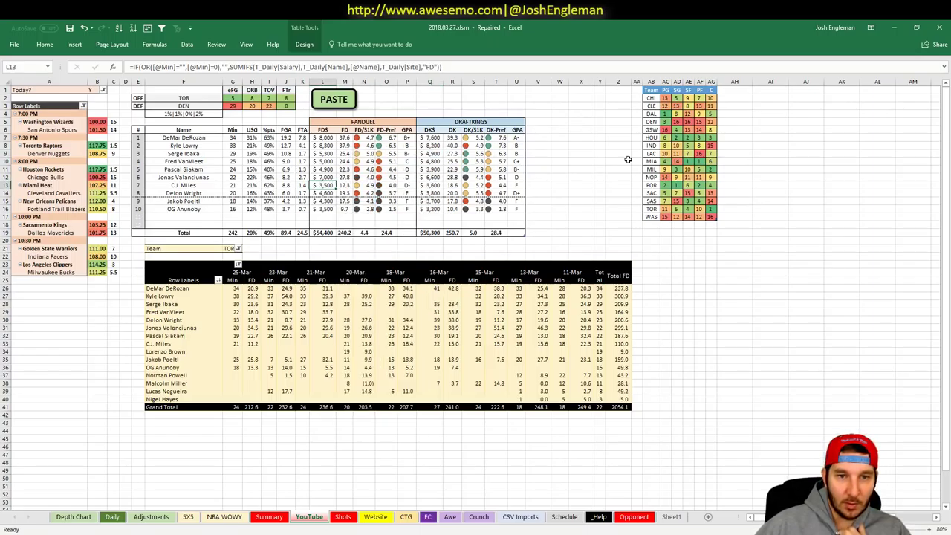
pyautogui.click(538, 161)
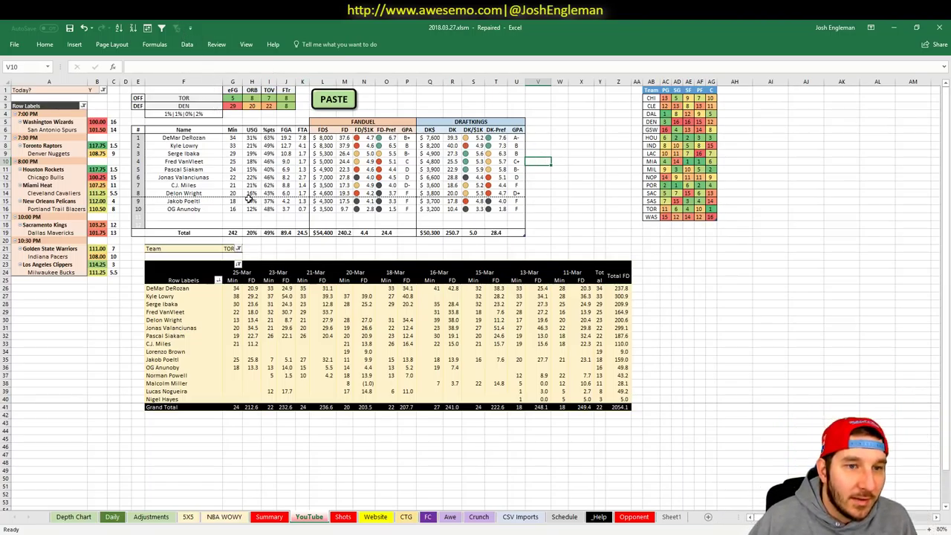
# - Set the game log's Team filter to DEN to load the Denver Nuggets' projections
pyautogui.click(235, 250)
pyautogui.write('DEN')
pyautogui.press('Return')
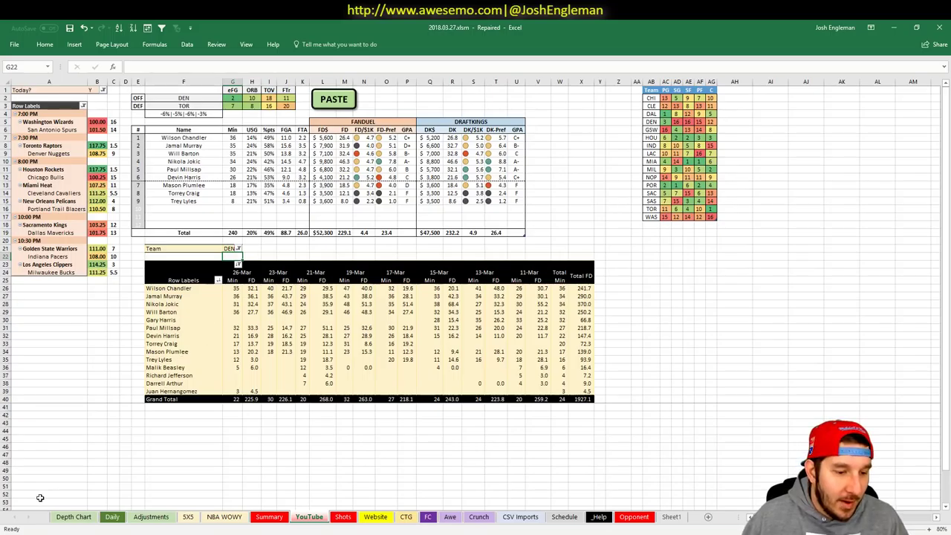
# - Switch to the browser, search for "538 nba" and open FiveThirtyEight's 2017-18 NBA Predictions page
pyautogui.hotkey('alt', 'Tab')
pyautogui.click(725, 28)
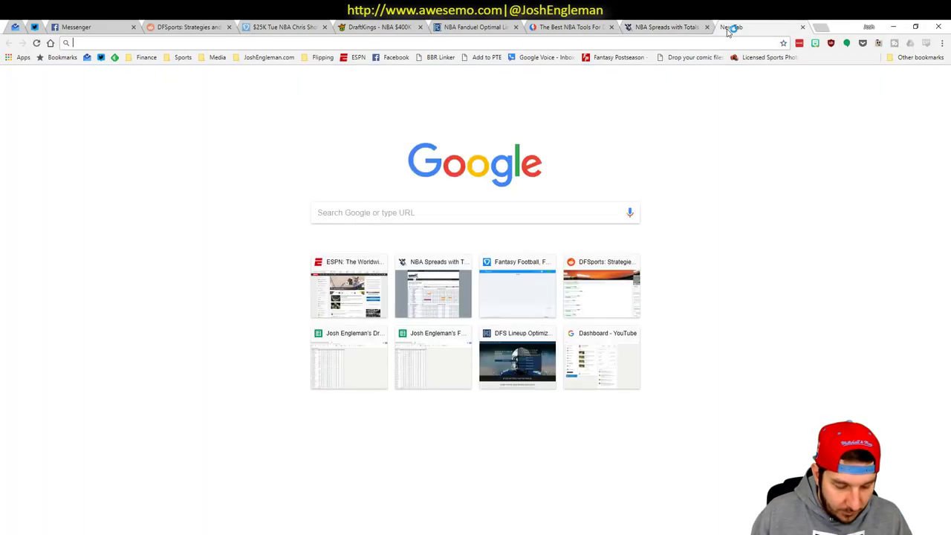
pyautogui.write('538 nba')
pyautogui.press('Return')
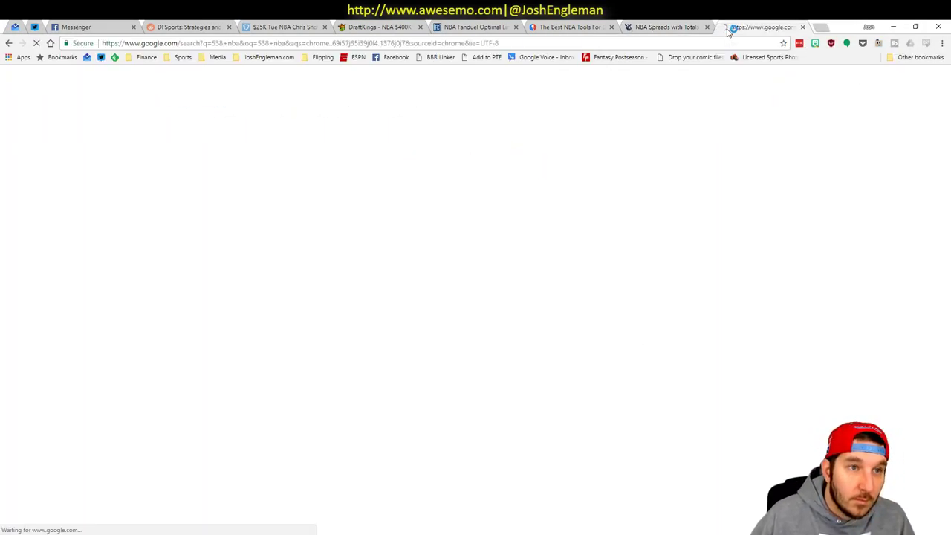
pyautogui.click(173, 157)
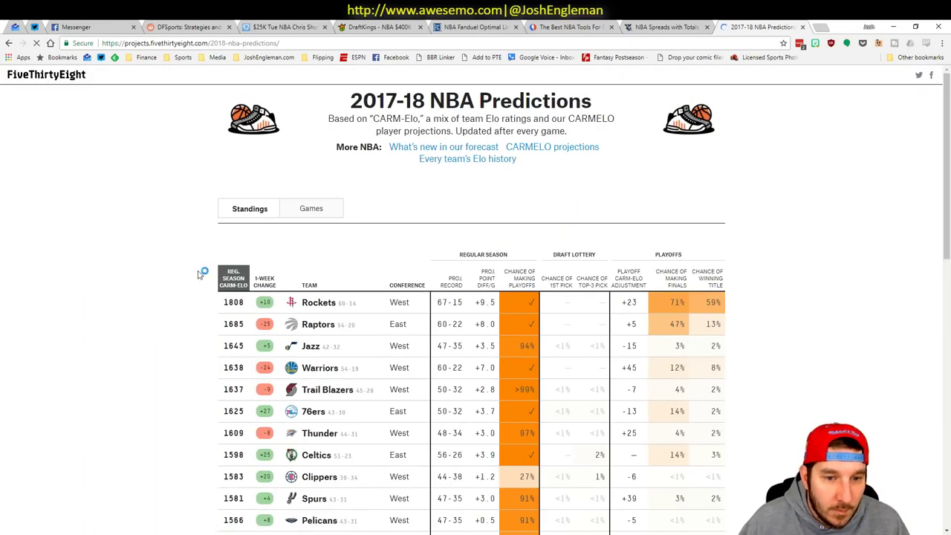
# - Sort the prediction standings by conference and examine the Western teams' chances of making the playoffs
pyautogui.scroll(-2, 404, 193)
pyautogui.click(404, 192)
pyautogui.scroll(-5, 367, 393)
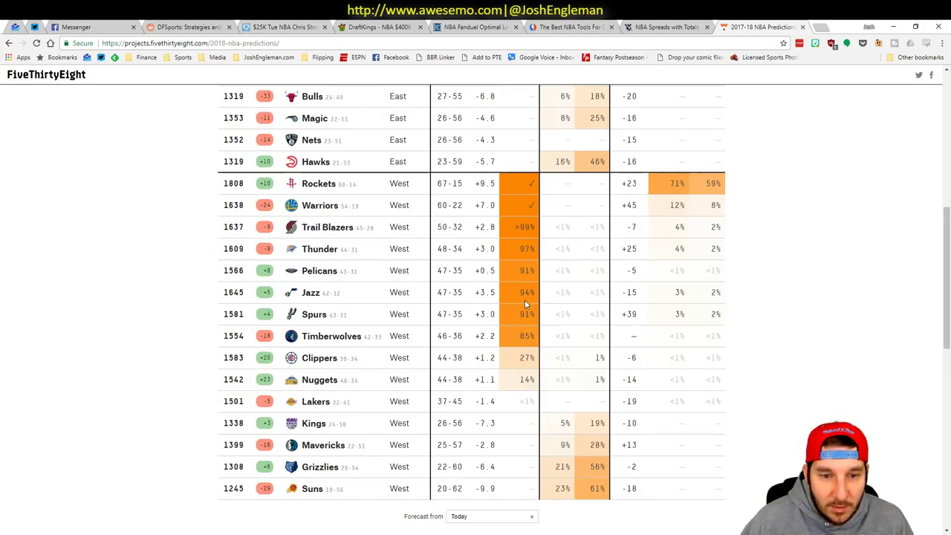
# - Return to the Excel workbook and review Jamal Murray's DraftKings salary in the Denver projection table
pyautogui.hotkey('alt', 'Tab')
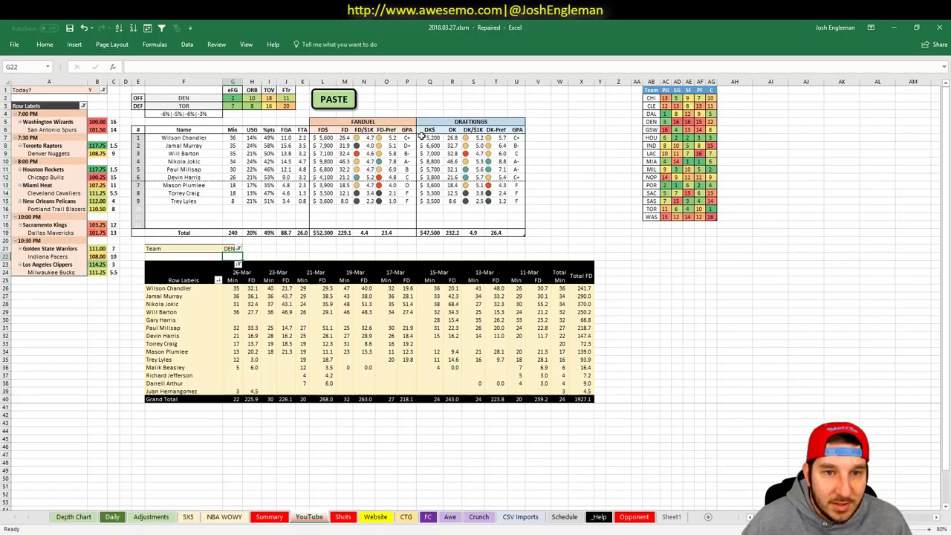
pyautogui.click(586, 144)
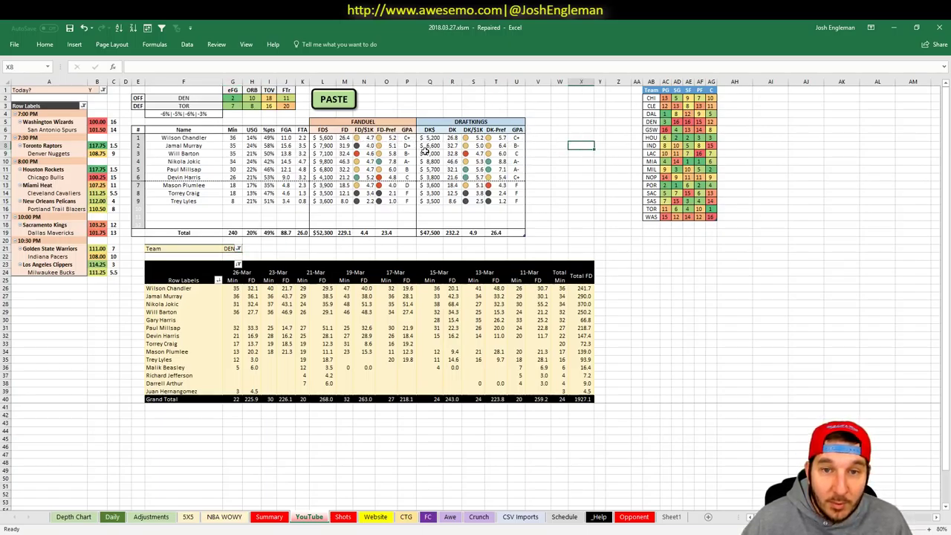
pyautogui.click(435, 146)
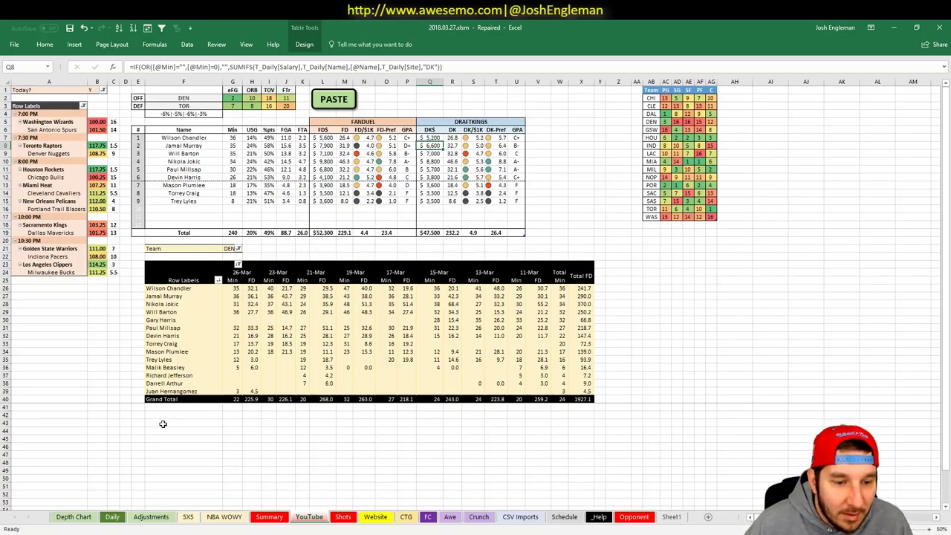
# - On the Adjustments sheet, set the BOOST for Denver shooting guards Will Barton and Devin Harris to -3% each
pyautogui.click(153, 515)
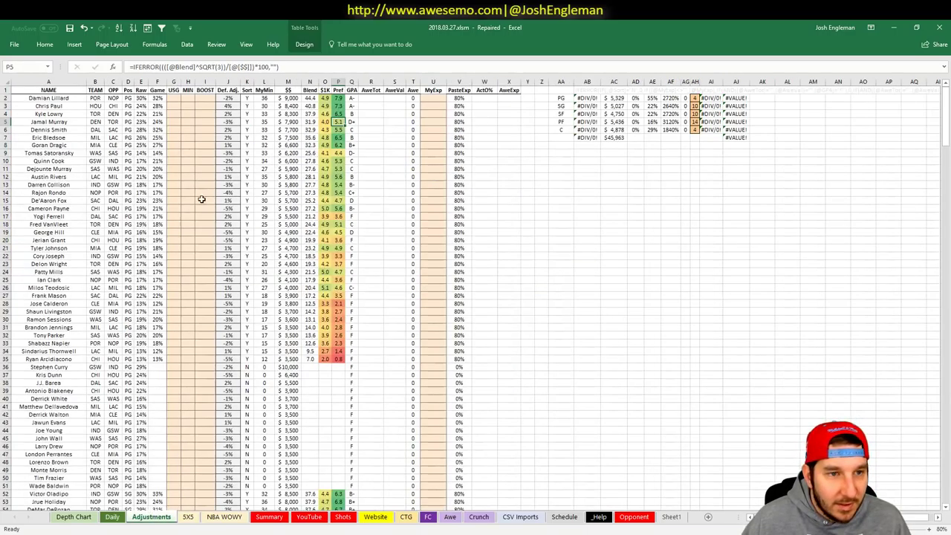
pyautogui.click(203, 199)
pyautogui.click(206, 180)
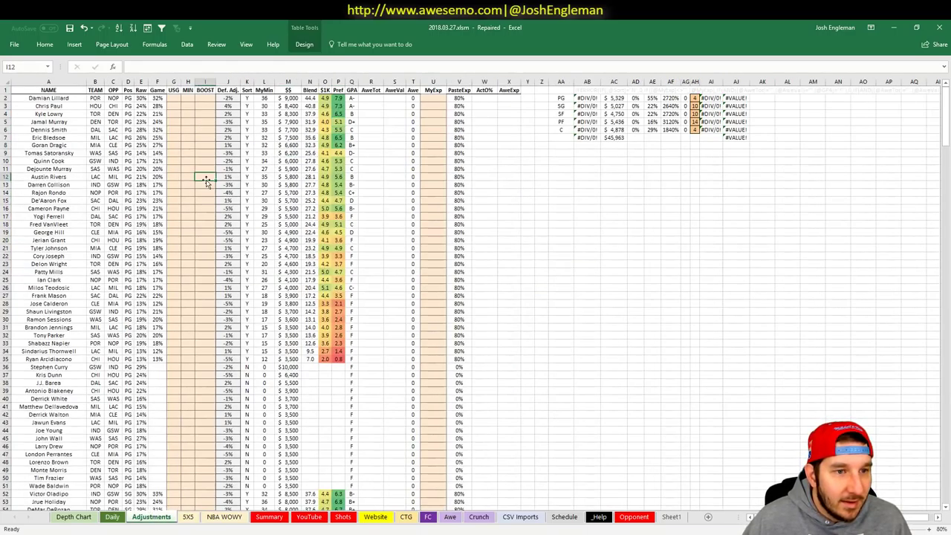
pyautogui.scroll(-15, 208, 178)
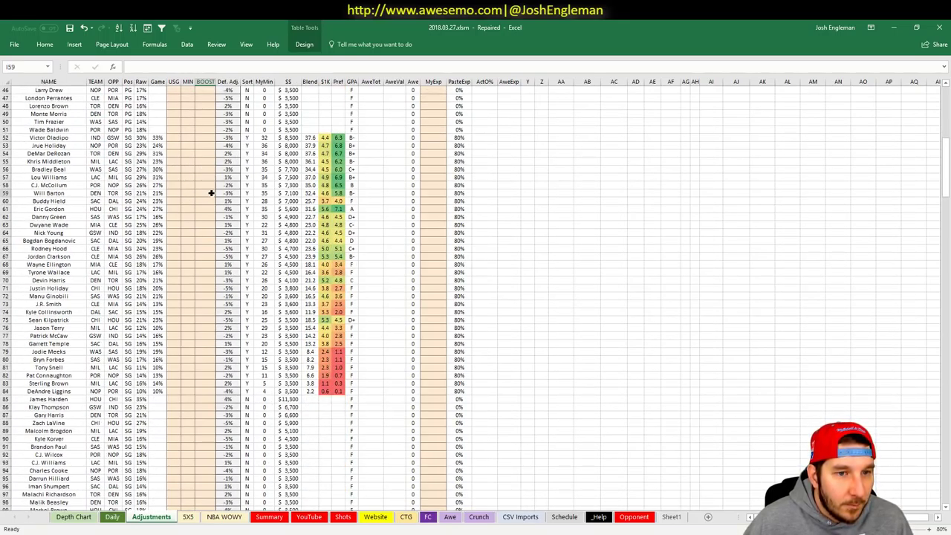
pyautogui.click(208, 193)
pyautogui.write('-3%')
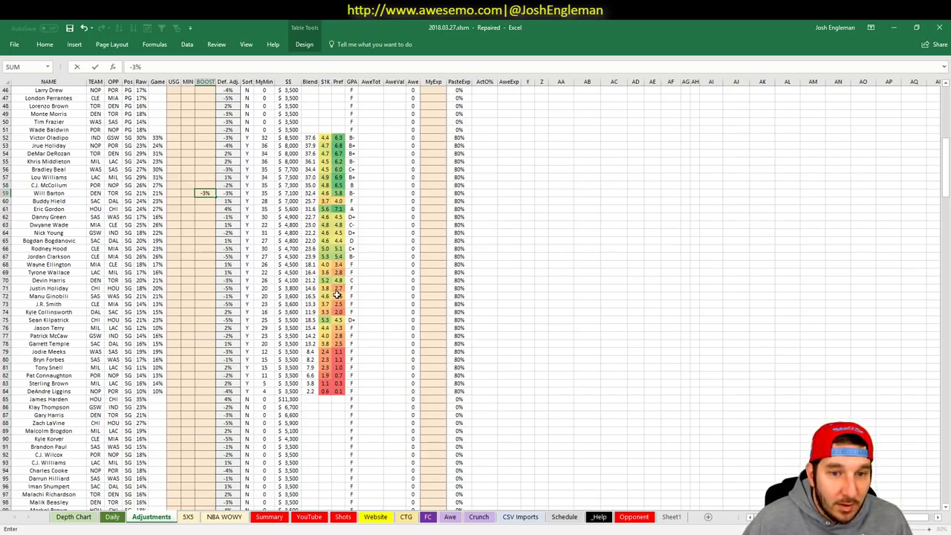
pyautogui.click(205, 280)
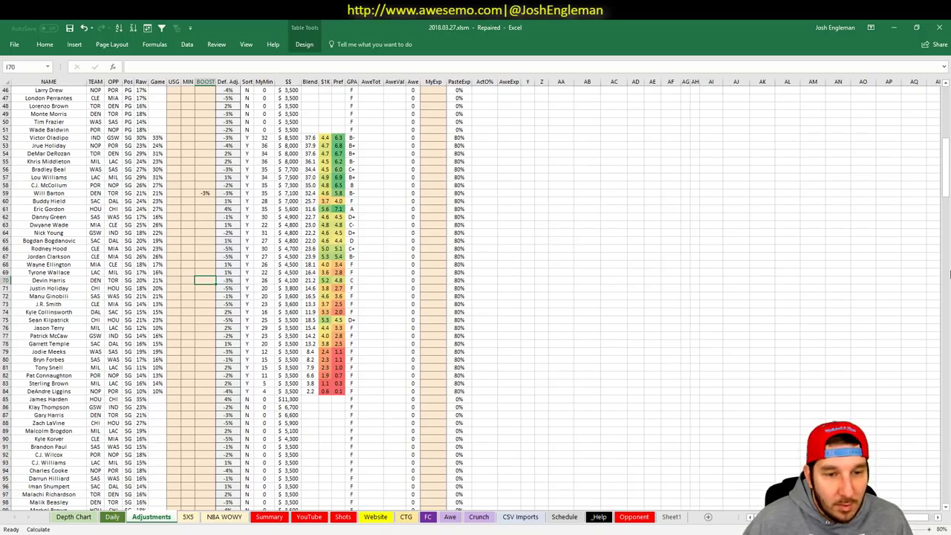
pyautogui.write('-3%')
pyautogui.press('Return')
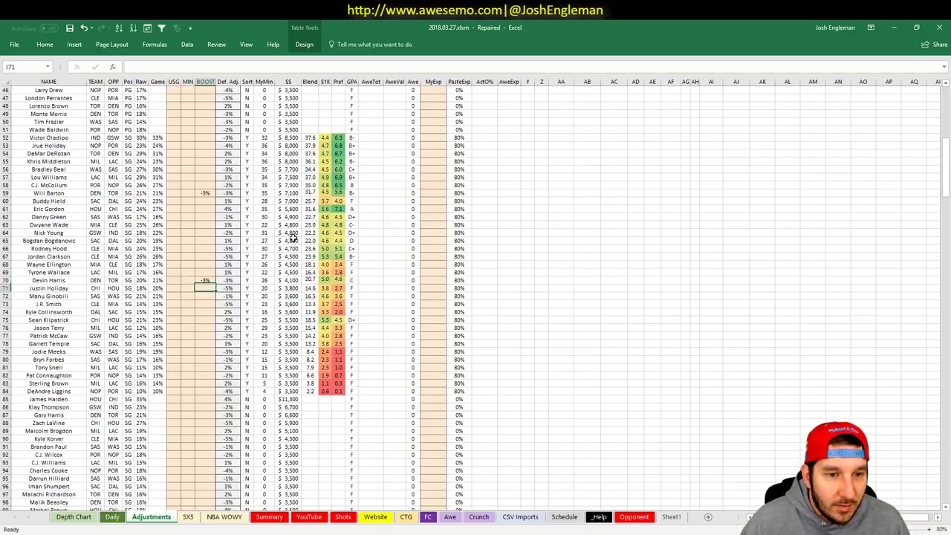
# - Set Wilson Chandler's BOOST to -3% among the small forwards
pyautogui.scroll(-13, 246, 187)
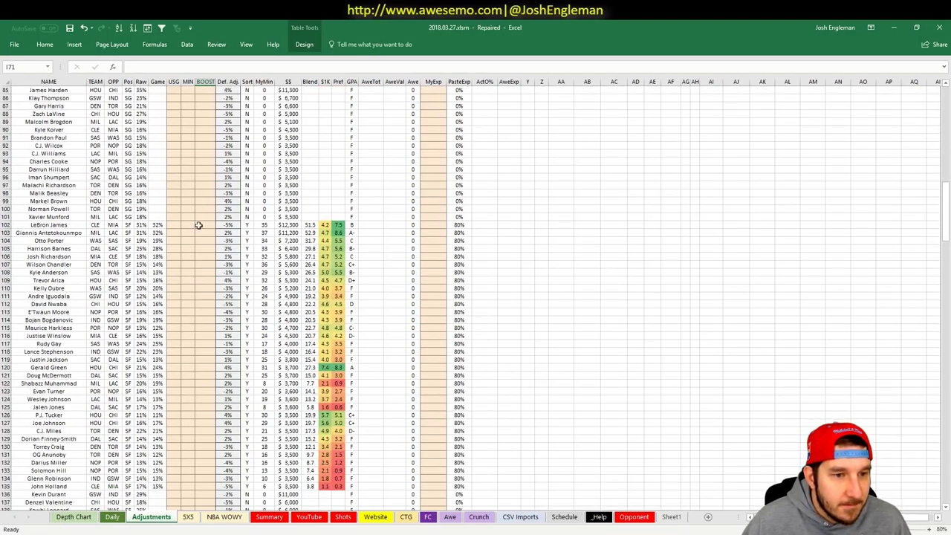
pyautogui.click(199, 264)
pyautogui.write('-3%')
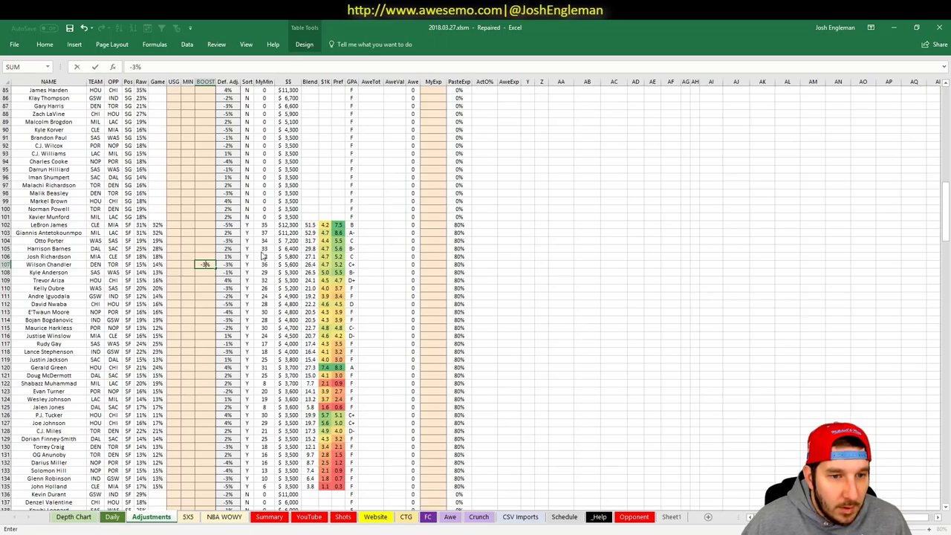
pyautogui.press('Return')
# - Set Paul Millsap's BOOST to -3% among the power forwards and return to the YouTube sheet to review Denver's projections
pyautogui.scroll(-17, 246, 295)
pyautogui.click(205, 280)
pyautogui.write('-3%')
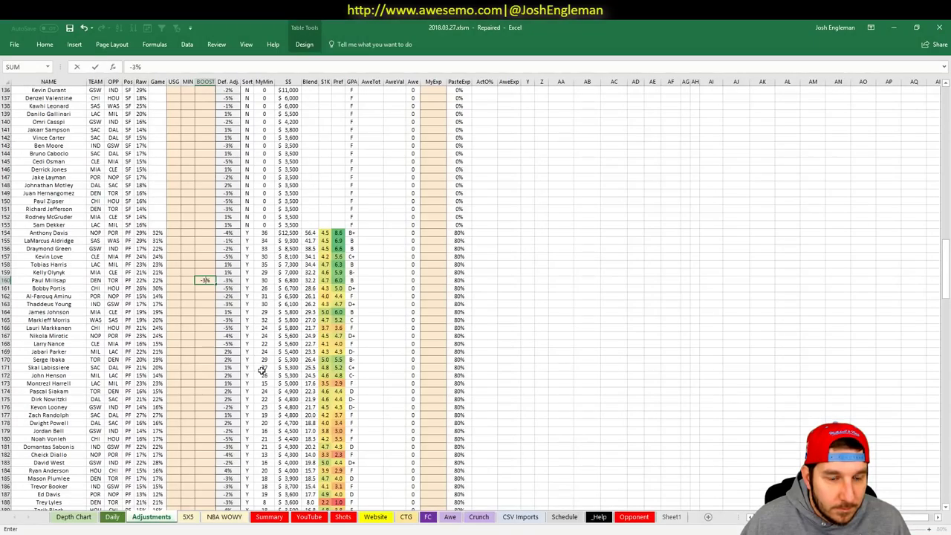
pyautogui.press('Return')
pyautogui.click(310, 517)
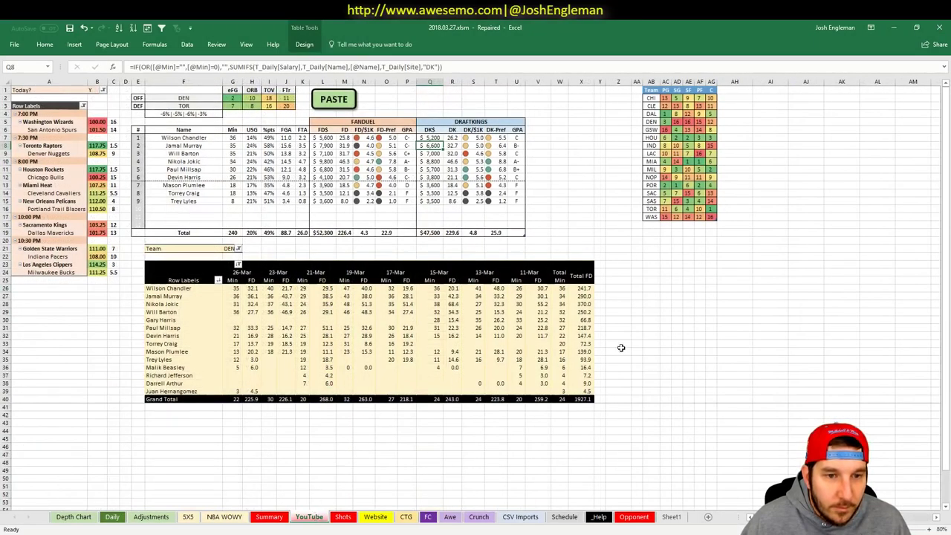
pyautogui.click(751, 289)
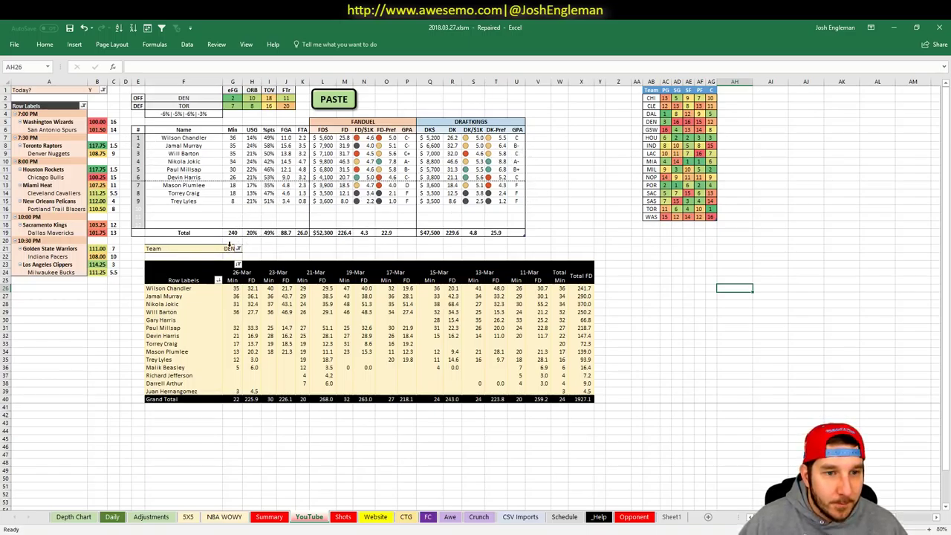
# - Set the game log's Team filter to HOU to load the Houston Rockets' projections
pyautogui.click(230, 247)
pyautogui.write('HOU')
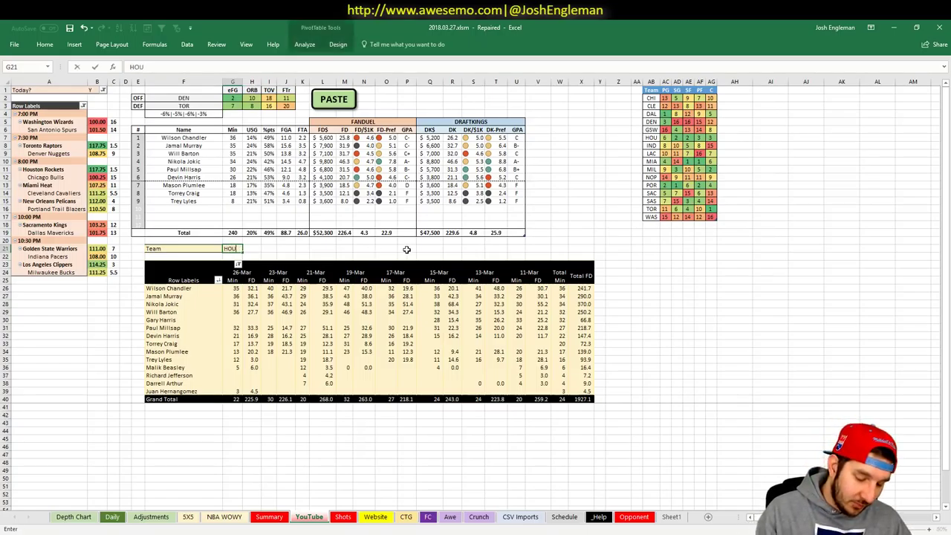
pyautogui.press('Return')
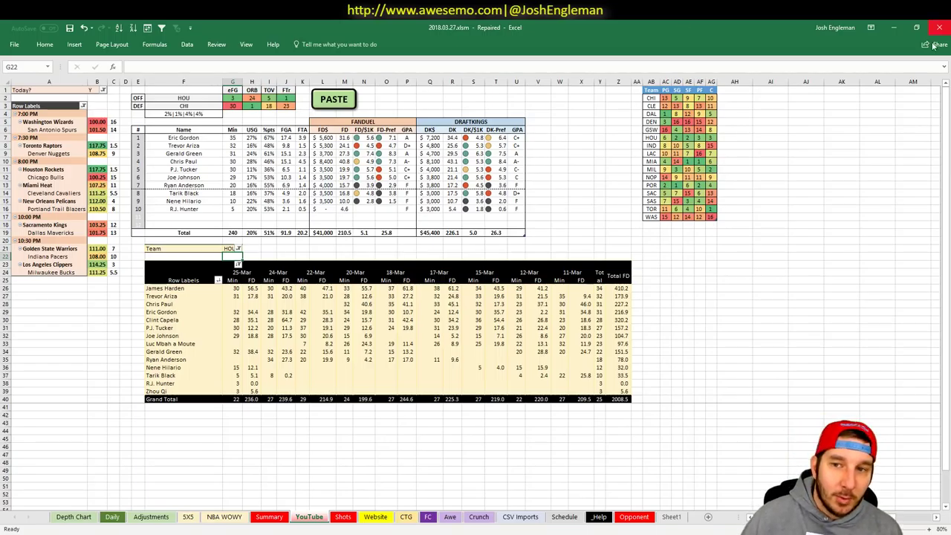
# - Review Houston's row in the position rankings table and check the team matchup rankings on the Summary sheet, ending on the YouTube sheet
pyautogui.moveTo(664, 138); pyautogui.dragTo(712, 138)
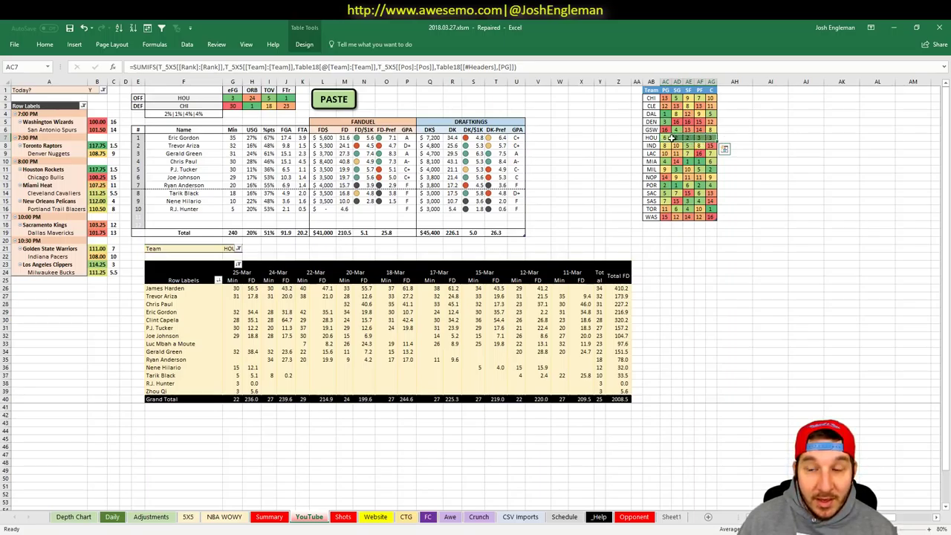
pyautogui.click(589, 139)
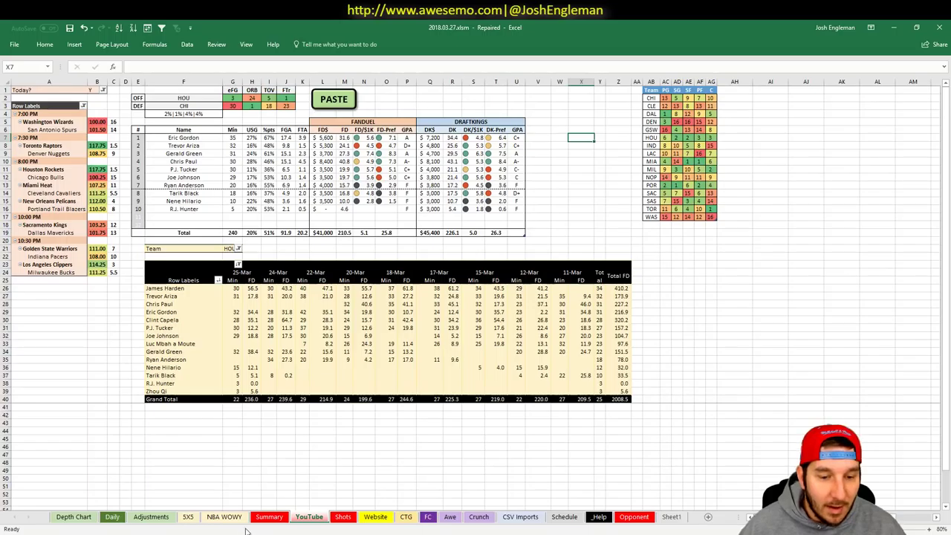
pyautogui.click(281, 520)
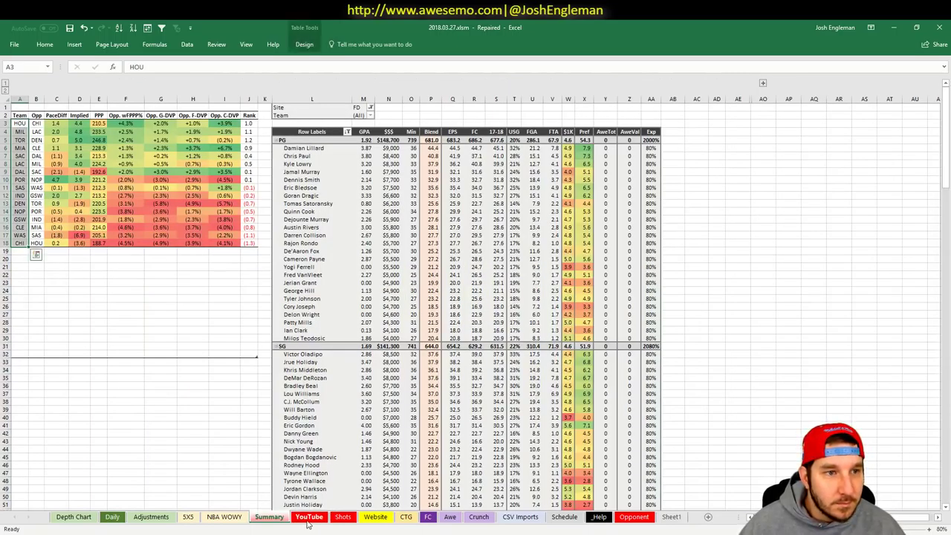
pyautogui.click(308, 518)
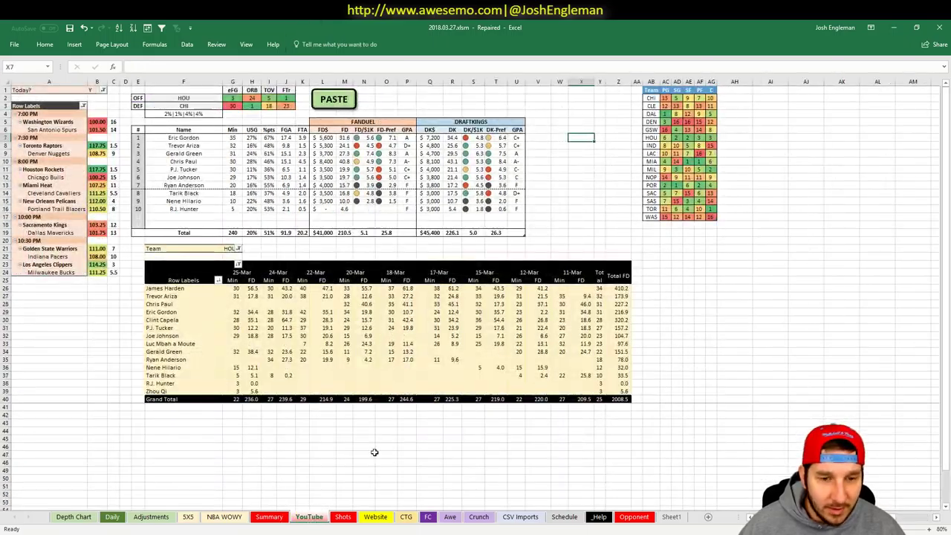
pyautogui.click(280, 414)
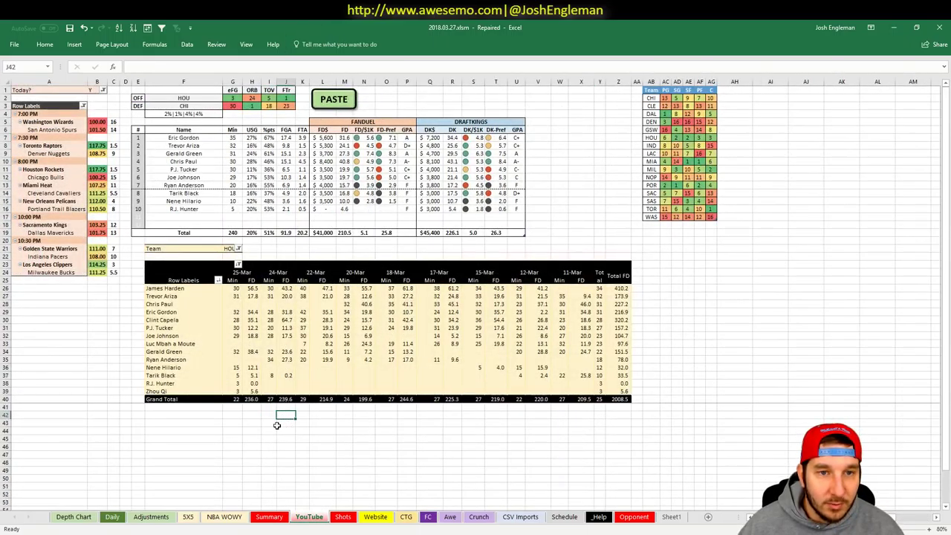
pyautogui.click(269, 517)
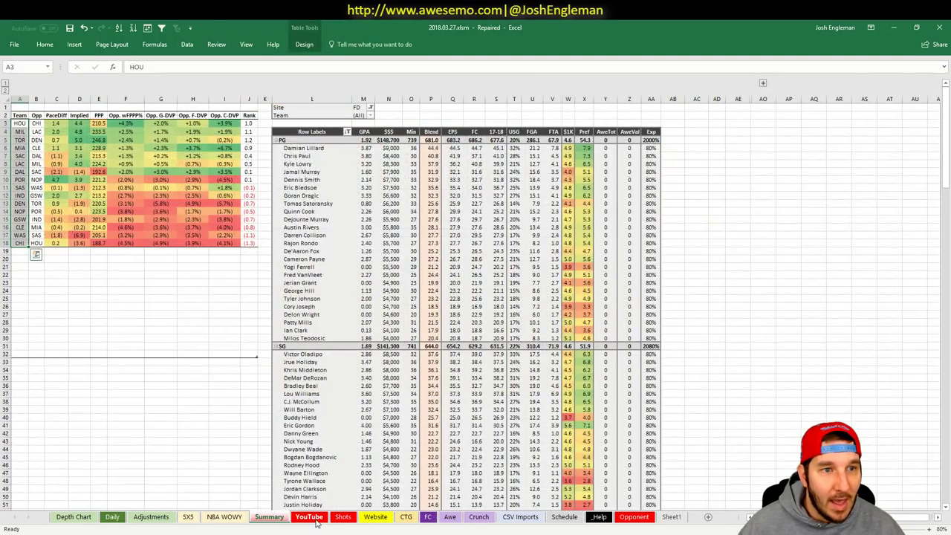
pyautogui.click(316, 518)
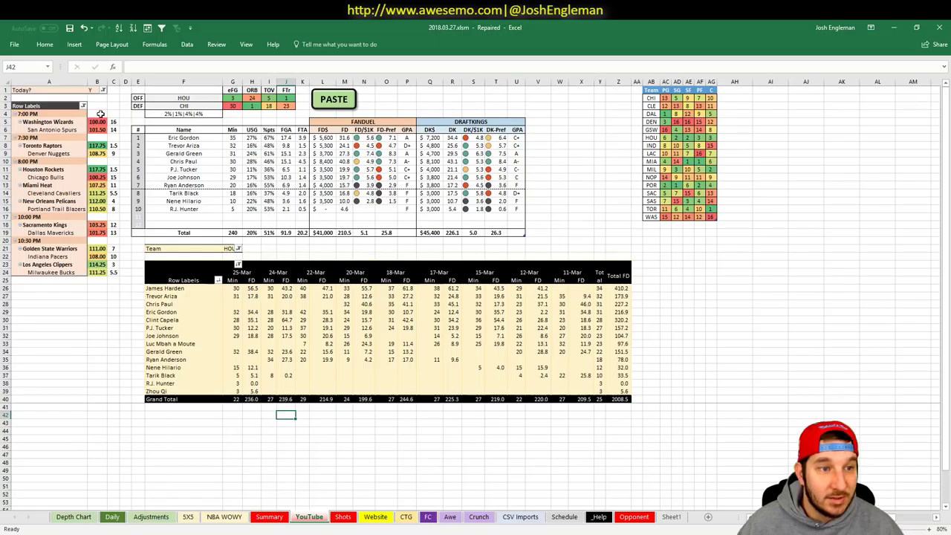
# - Set the game log's Team filter to CHI to load the Chicago Bulls' projections
pyautogui.click(232, 249)
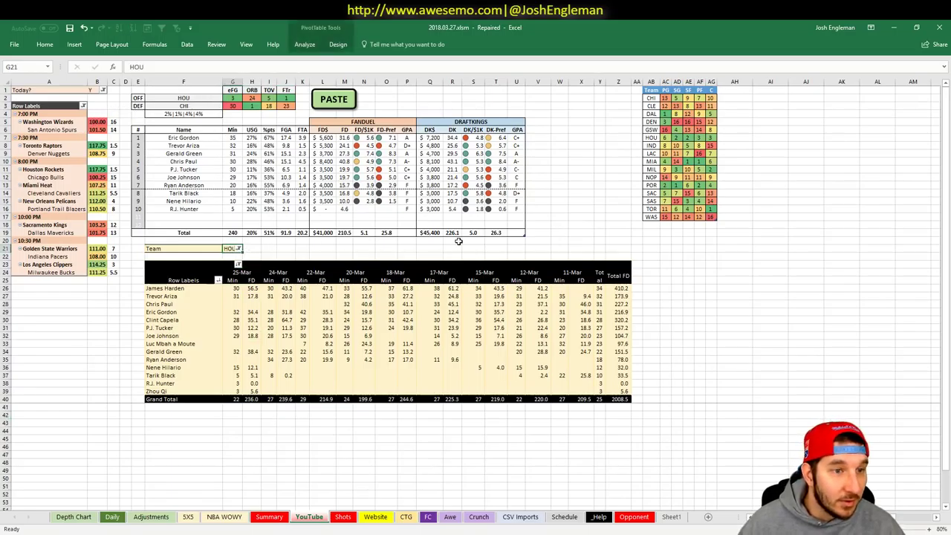
pyautogui.write('CHI')
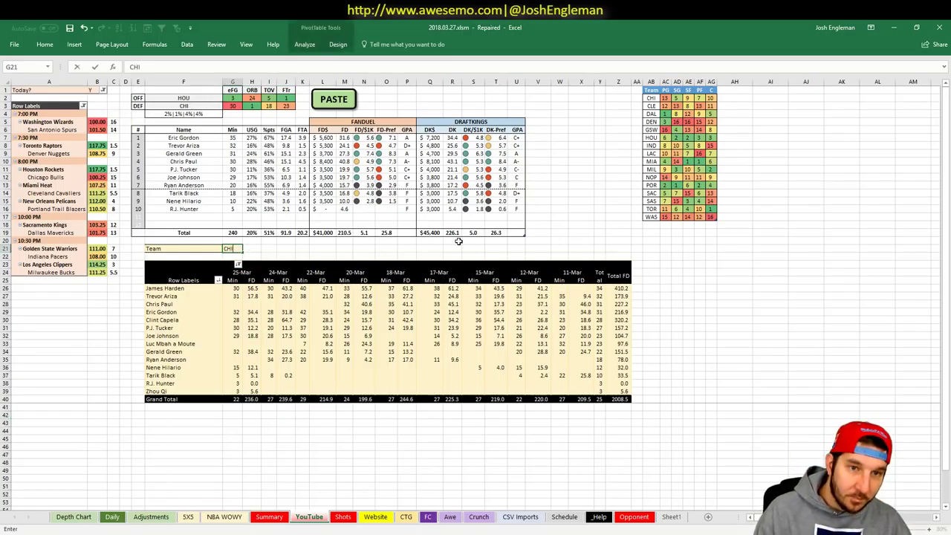
pyautogui.press('Return')
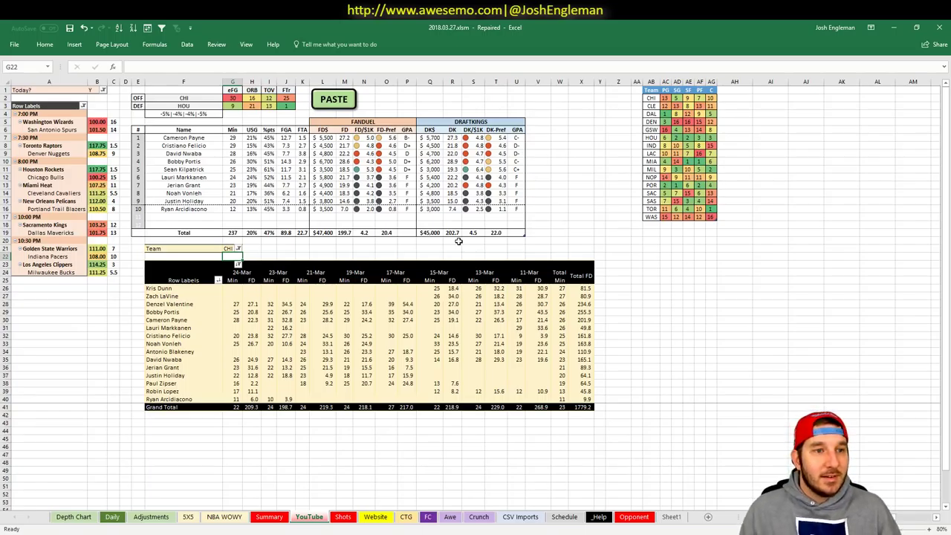
# - Set the game log's Team filter to MIA to load the Miami Heat's projections
pyautogui.press('Up')
pyautogui.write('MIA')
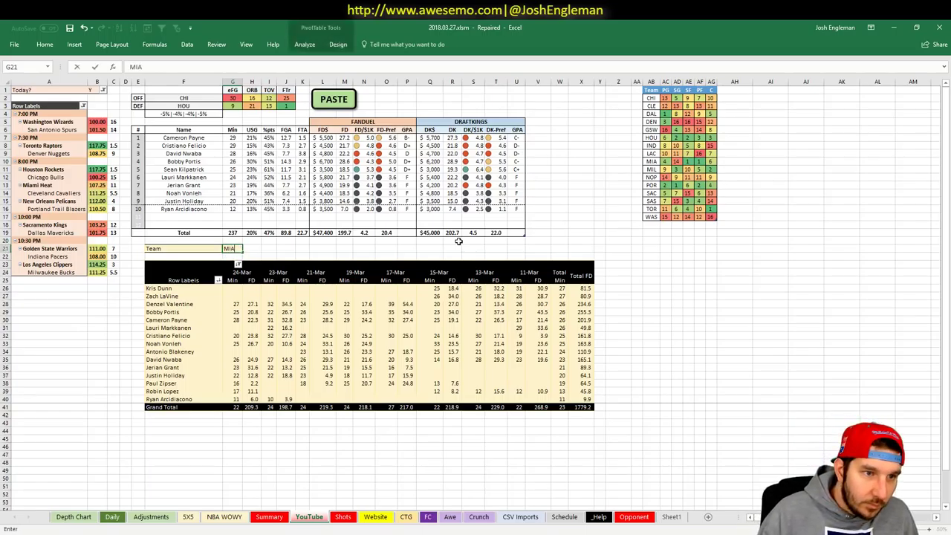
pyautogui.press('Return')
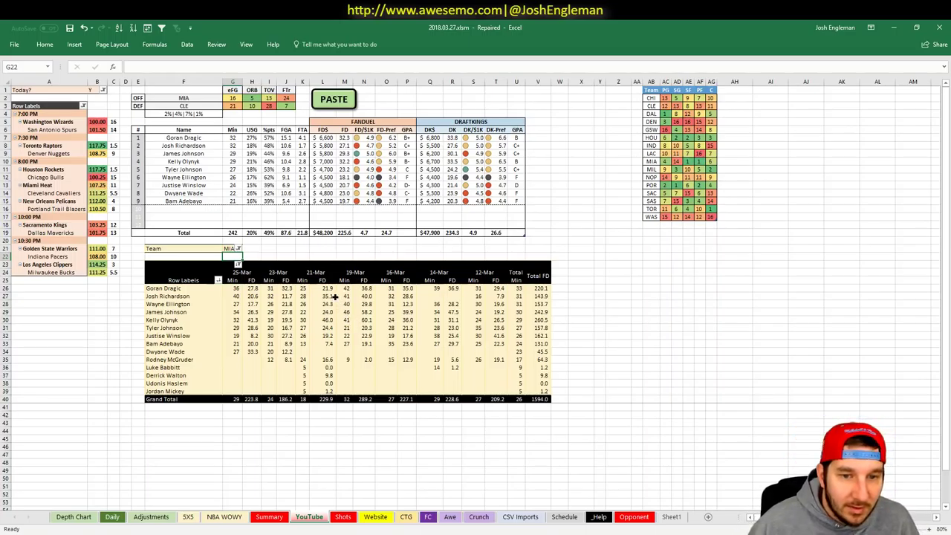
# - Check Josh Richardson's 19-Mar FD score and the team matchup rankings on the Summary sheet, ending on the YouTube sheet
pyautogui.click(364, 296)
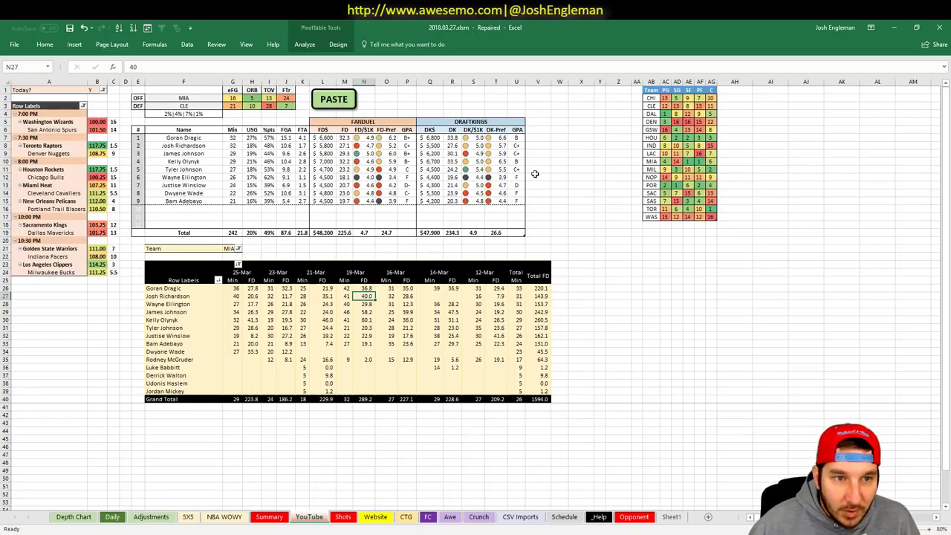
pyautogui.click(271, 516)
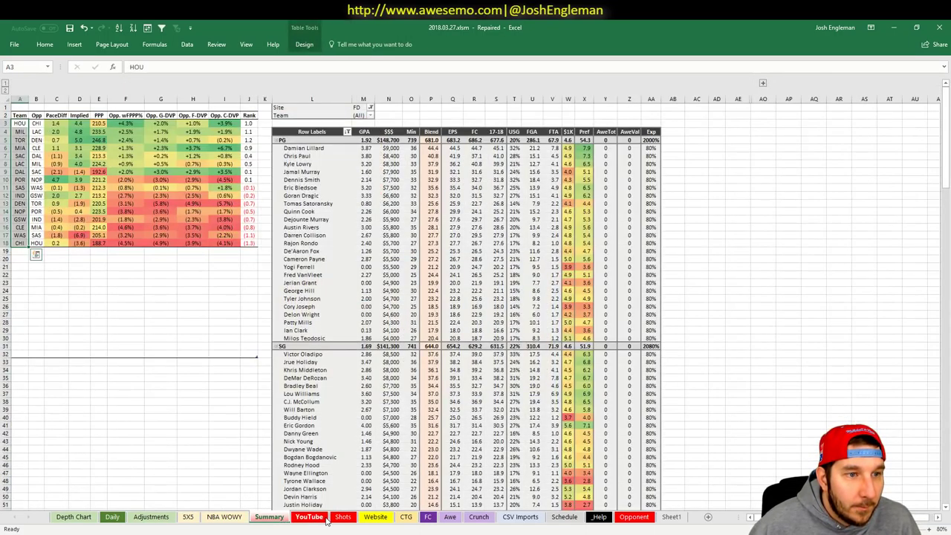
pyautogui.click(323, 518)
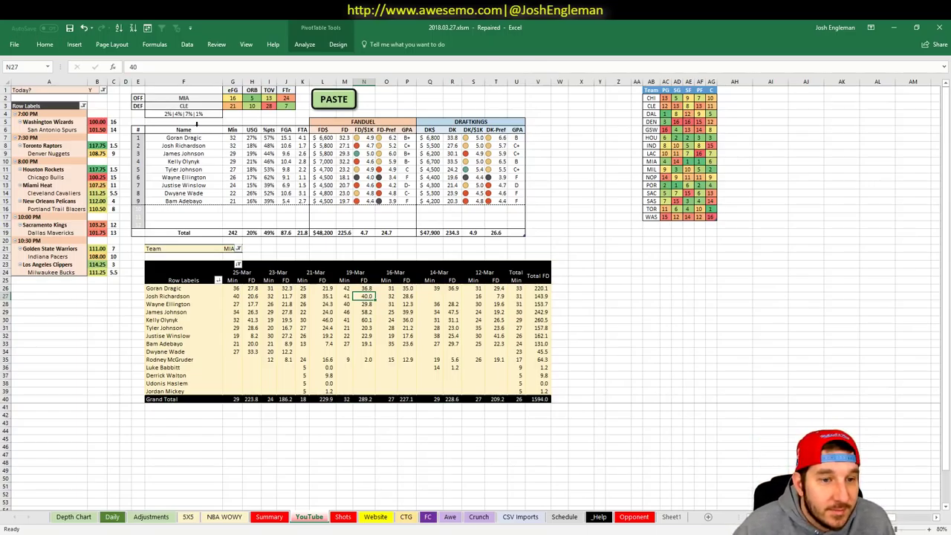
# - Set the game log's Team filter to CLE to load the Cleveland Cavaliers' projections
pyautogui.click(229, 248)
pyautogui.write('CLE')
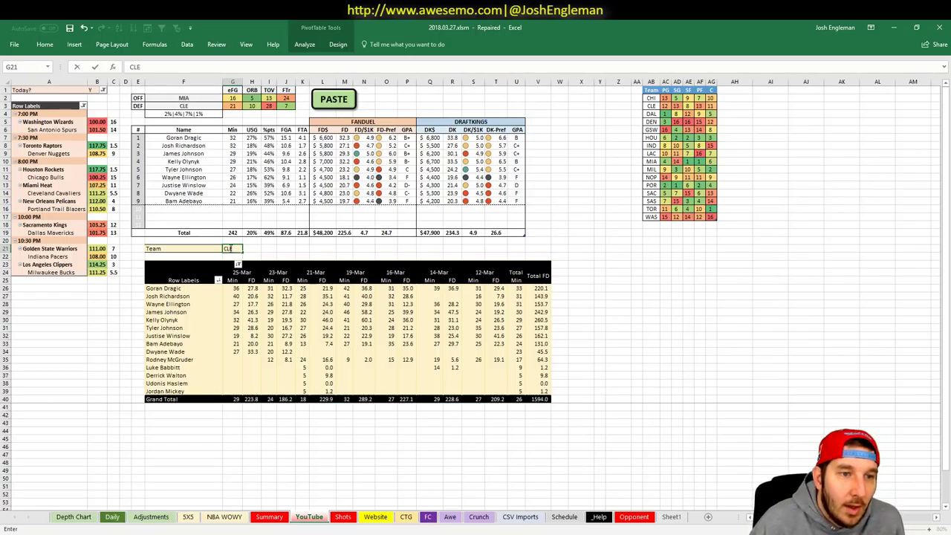
pyautogui.press('Return')
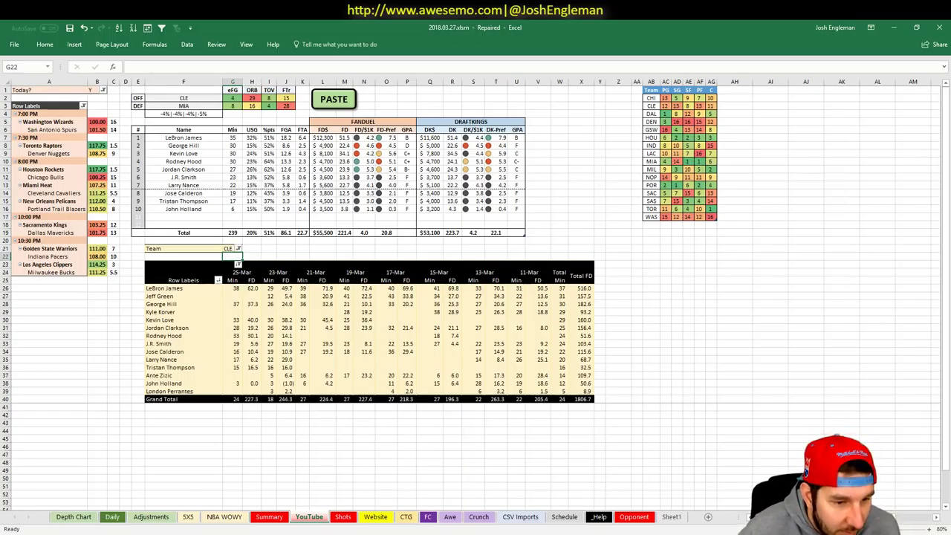
# - Examine the Daily sheet's graded FanDuel projections by position, from point guards through centers, comparing salaries and value
pyautogui.click(113, 518)
pyautogui.hscroll(5, 641, 288)
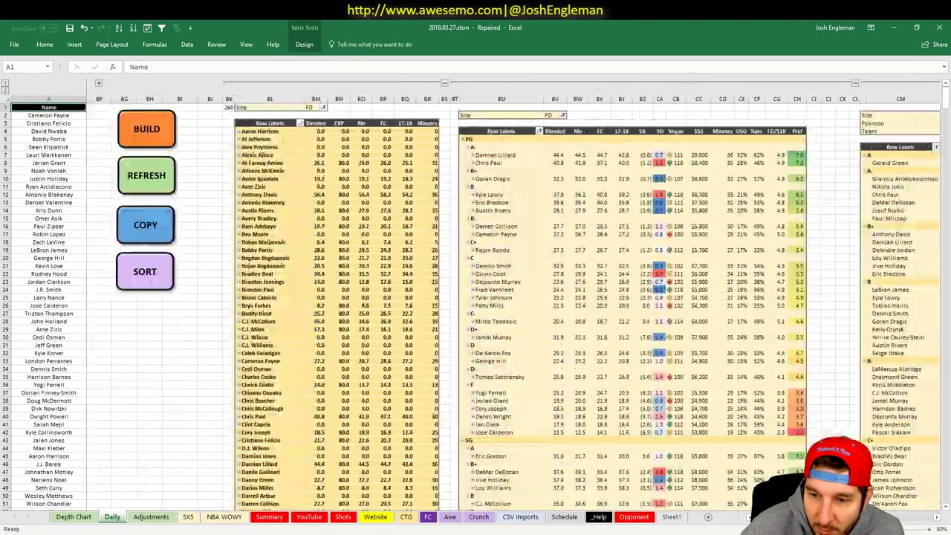
pyautogui.scroll(-13, 641, 289)
pyautogui.scroll(-5, 667, 292)
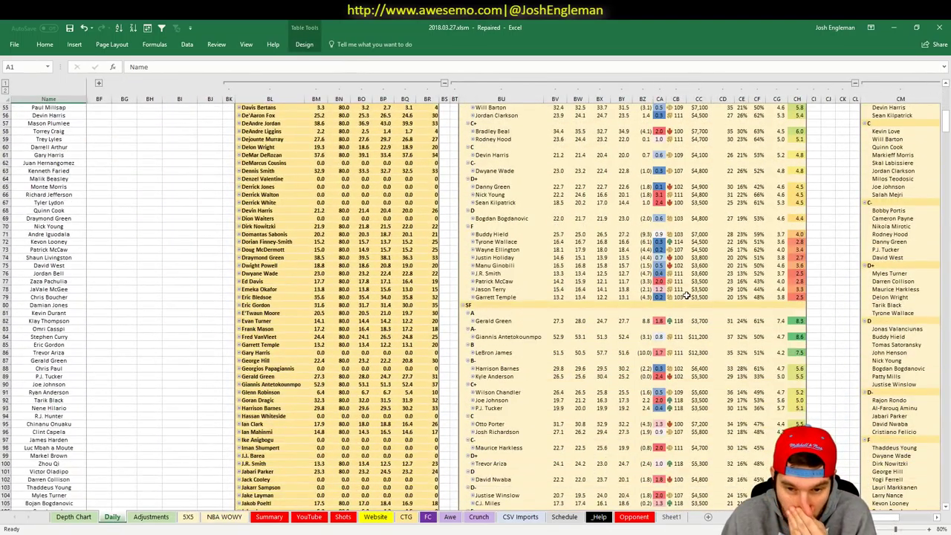
pyautogui.scroll(-3, 684, 295)
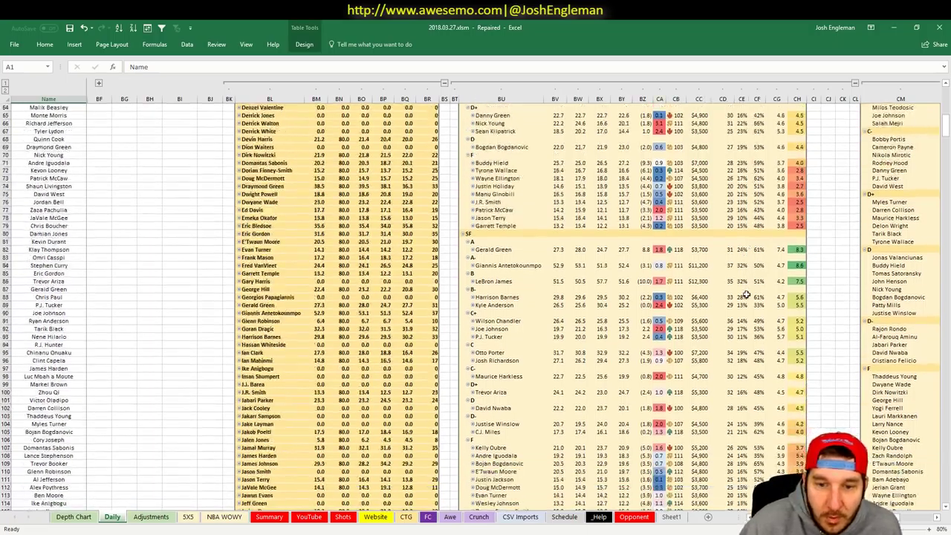
pyautogui.scroll(9, 697, 275)
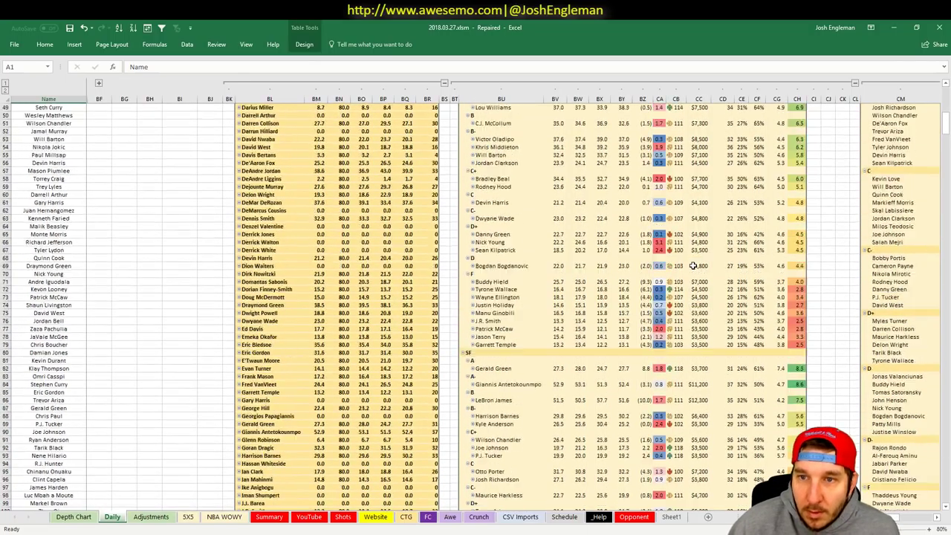
pyautogui.scroll(12, 698, 275)
pyautogui.scroll(-19, 700, 275)
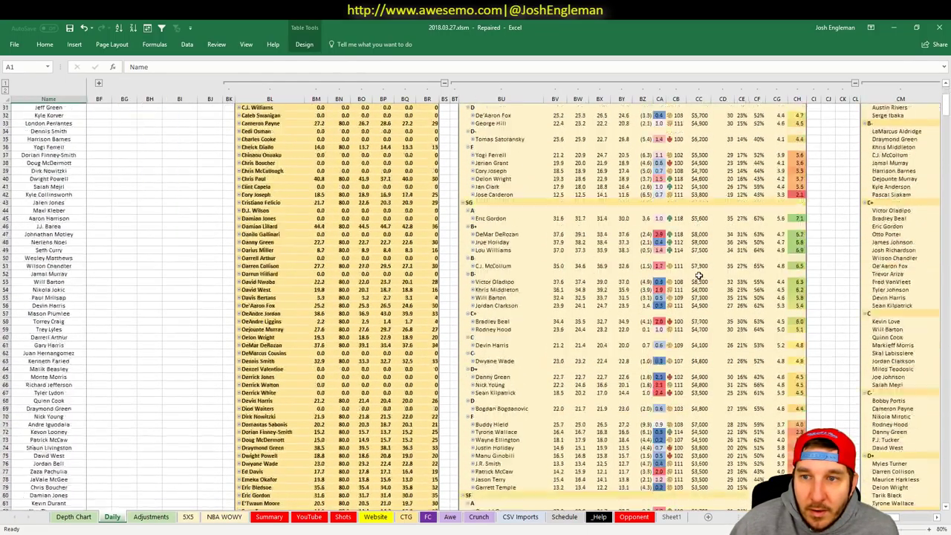
pyautogui.scroll(-20, 699, 275)
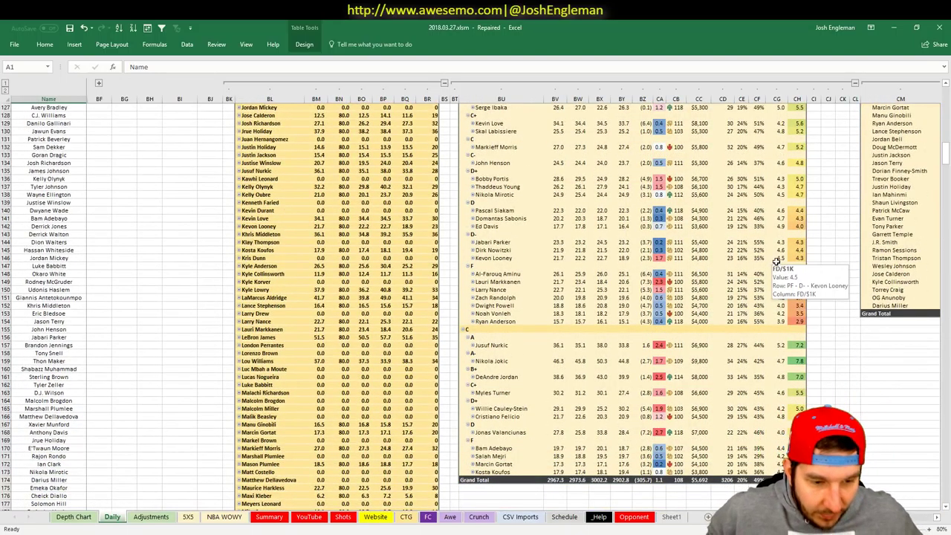
# - Return to the YouTube sheet and check Rodney Hood's 25-Mar game and his projection row
pyautogui.click(310, 517)
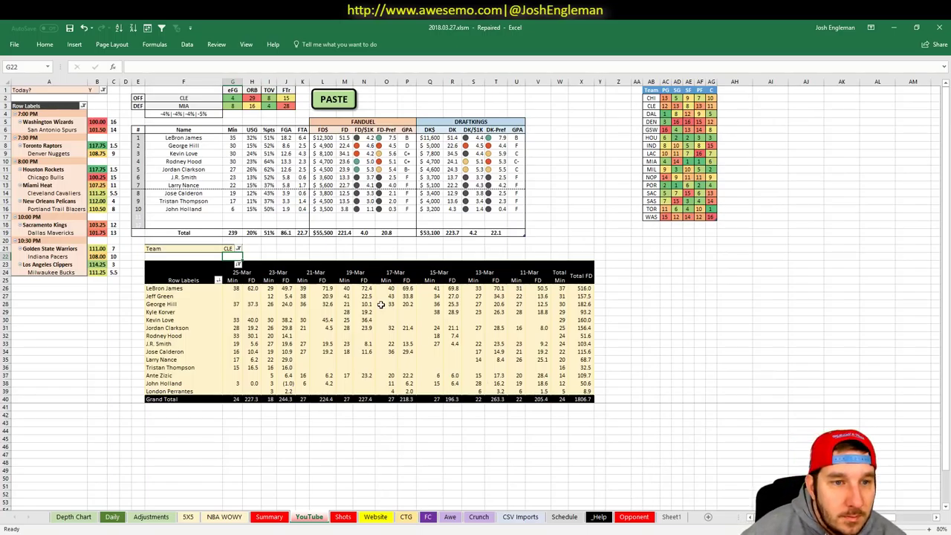
pyautogui.click(253, 336)
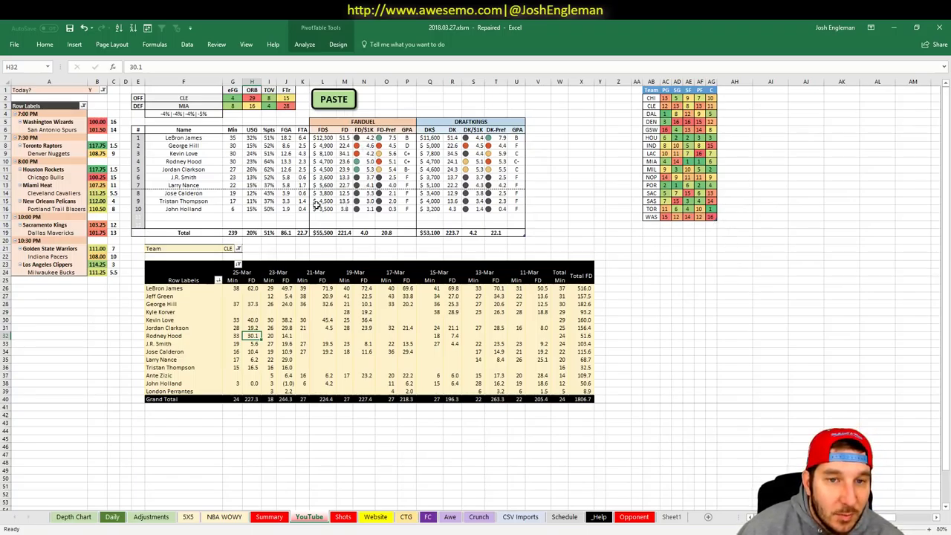
pyautogui.click(195, 161)
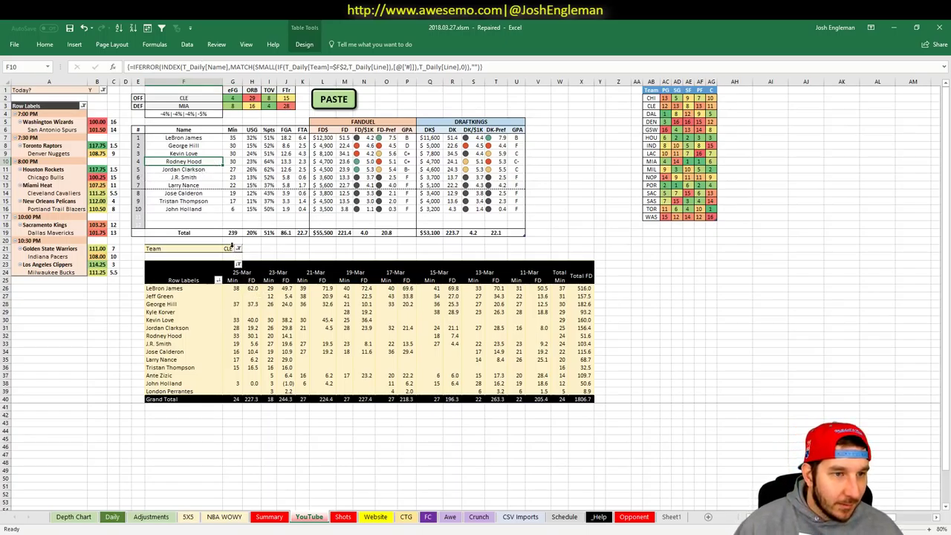
# - Set the game log's Team filter to NOP to load the New Orleans Pelicans' projections
pyautogui.click(230, 247)
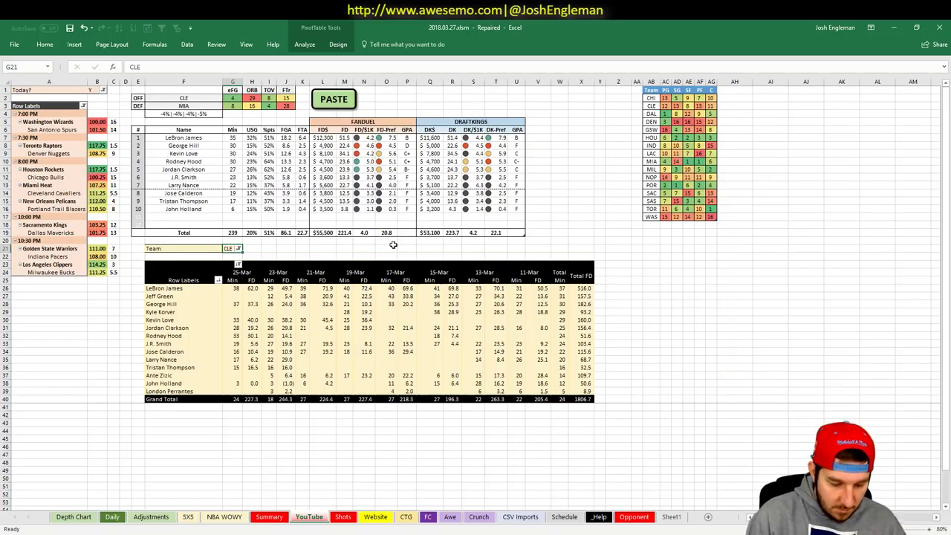
pyautogui.write('NOP')
pyautogui.press('Return')
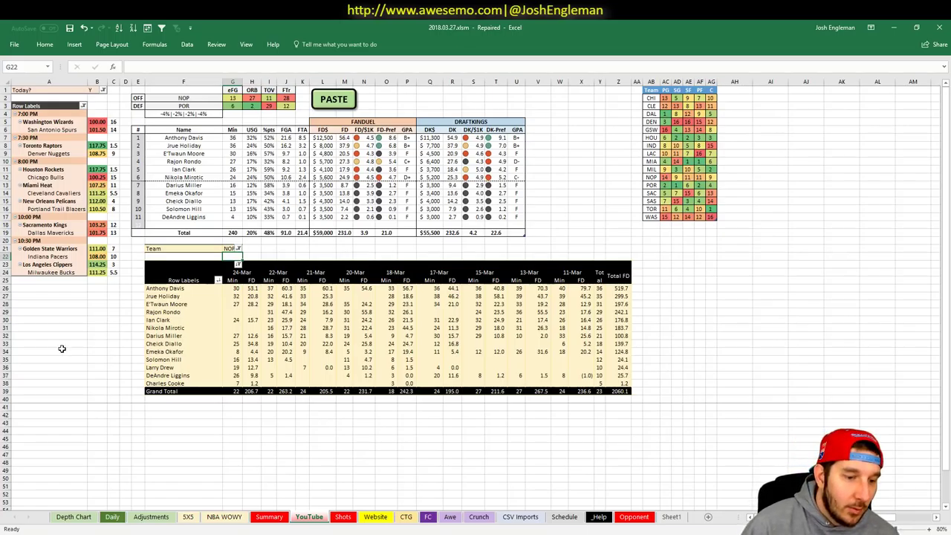
# - Switch to the browser to review the Western Conference forecasts on FiveThirtyEight's NBA predictions page, and return to the workbook
pyautogui.click(44, 498)
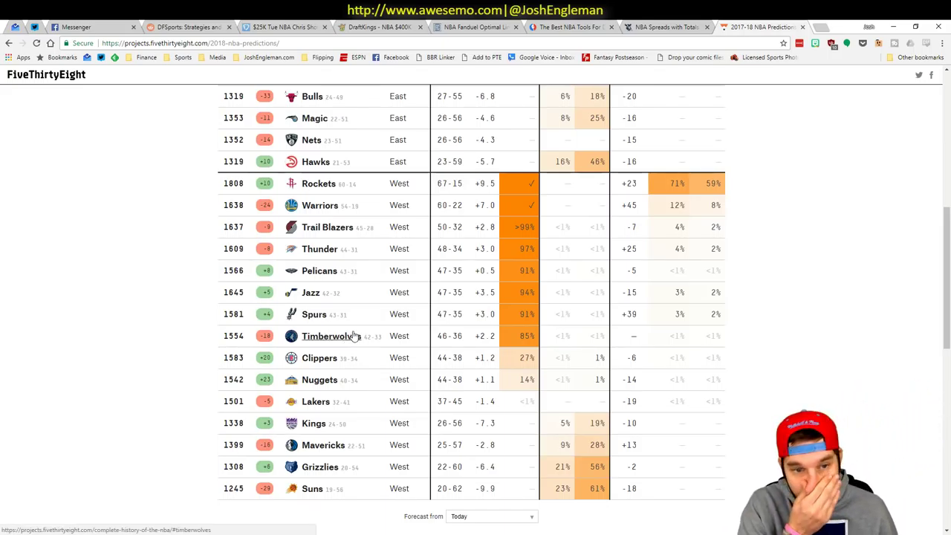
pyautogui.hotkey('alt', 'Tab')
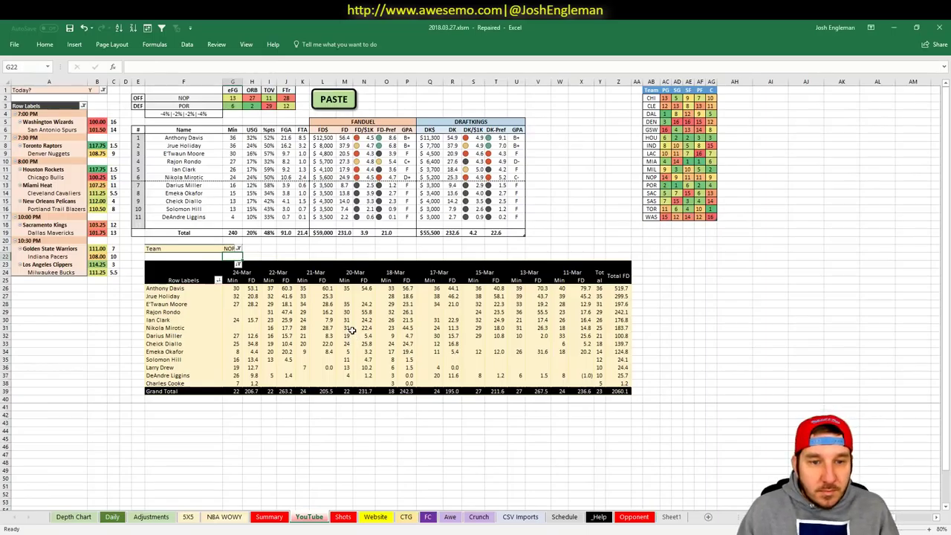
pyautogui.hotkey('alt', 'Tab')
pyautogui.press('Escape')
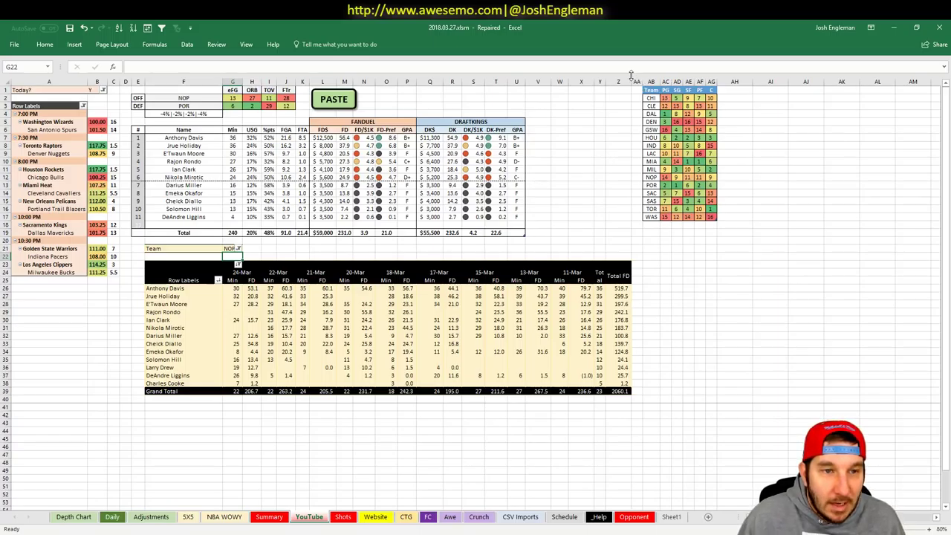
# - Review Anthony Davis's game history against POR in the browser's FantasyCruncher FanDuel player list, and return to the Excel workbook
pyautogui.hotkey('alt', 'Tab')
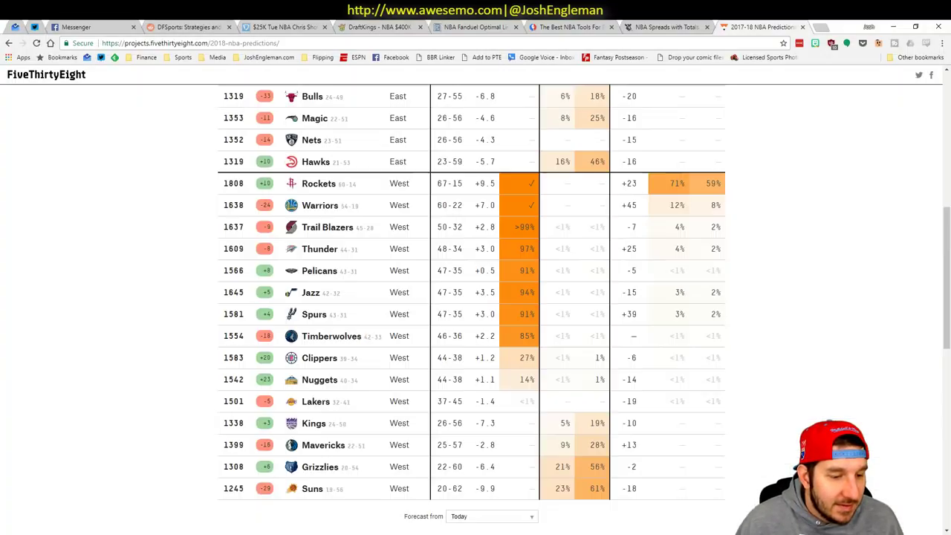
pyautogui.click(476, 27)
pyautogui.click(587, 323)
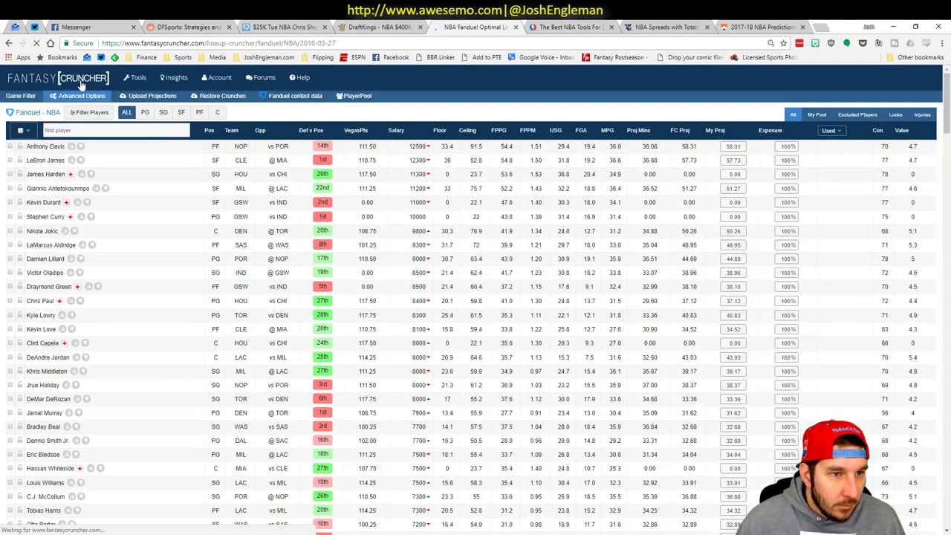
pyautogui.click(44, 149)
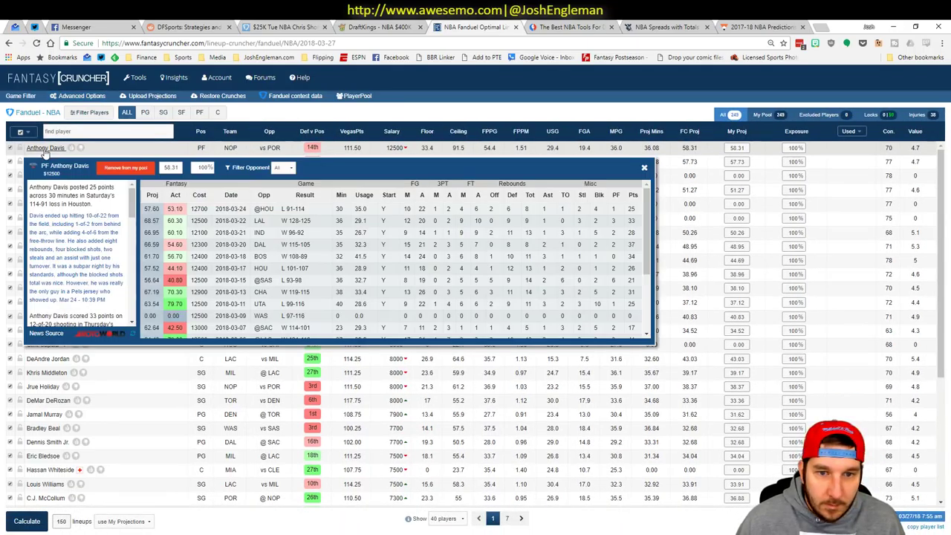
pyautogui.click(288, 168)
pyautogui.click(286, 185)
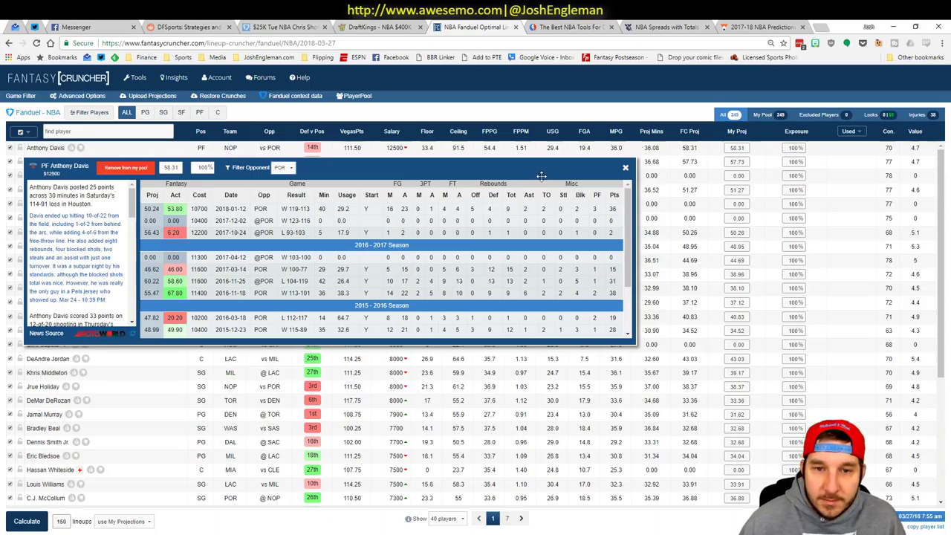
pyautogui.click(626, 168)
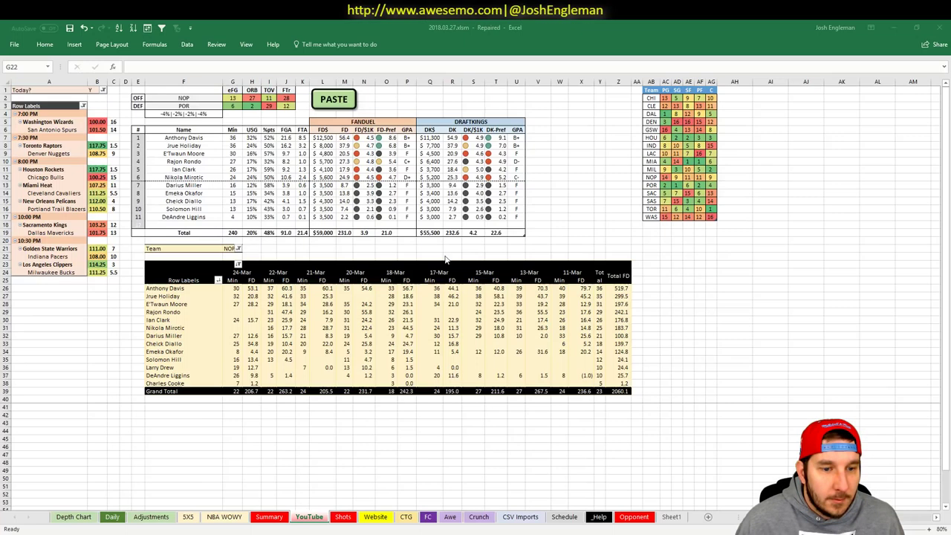
pyautogui.click(389, 469)
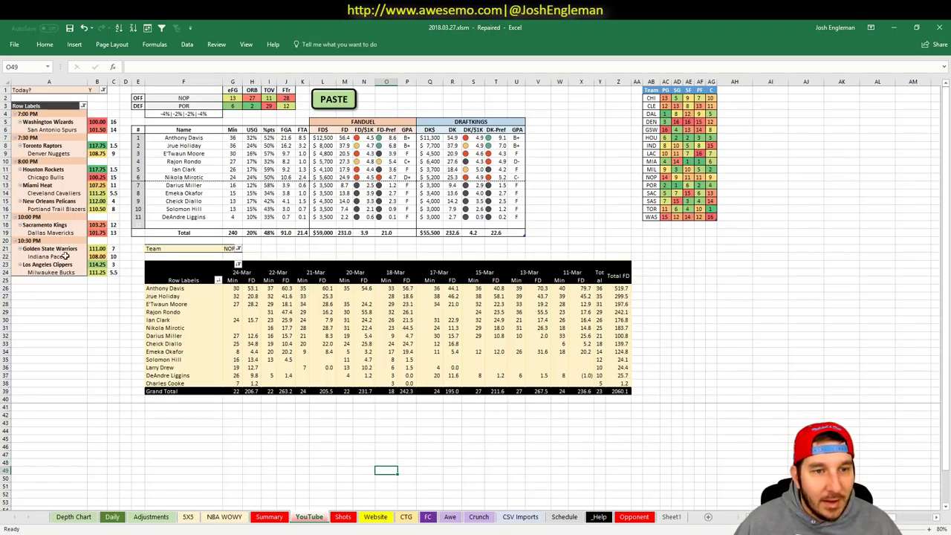
# - Set the game log's Team filter to POR to load the Portland Trail Blazers' projections
pyautogui.click(228, 250)
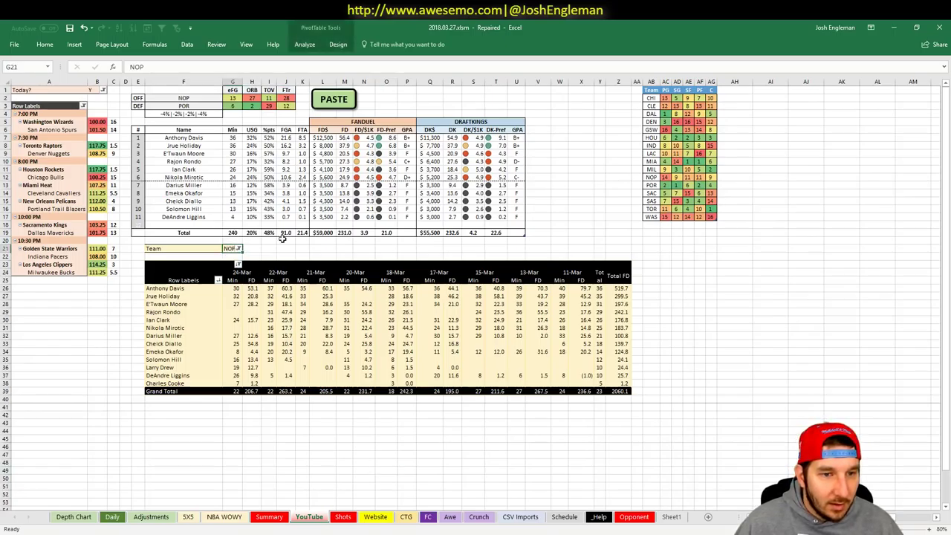
pyautogui.write('POR')
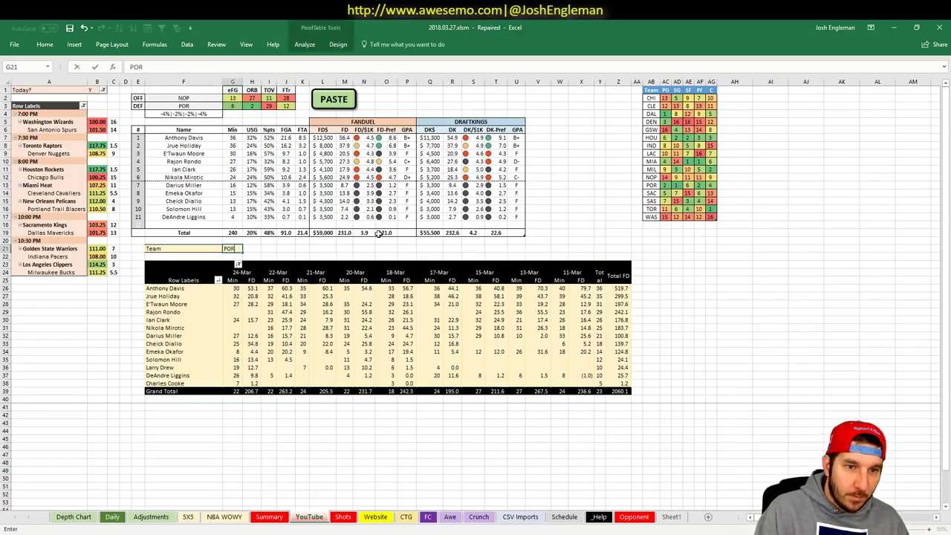
pyautogui.press('Return')
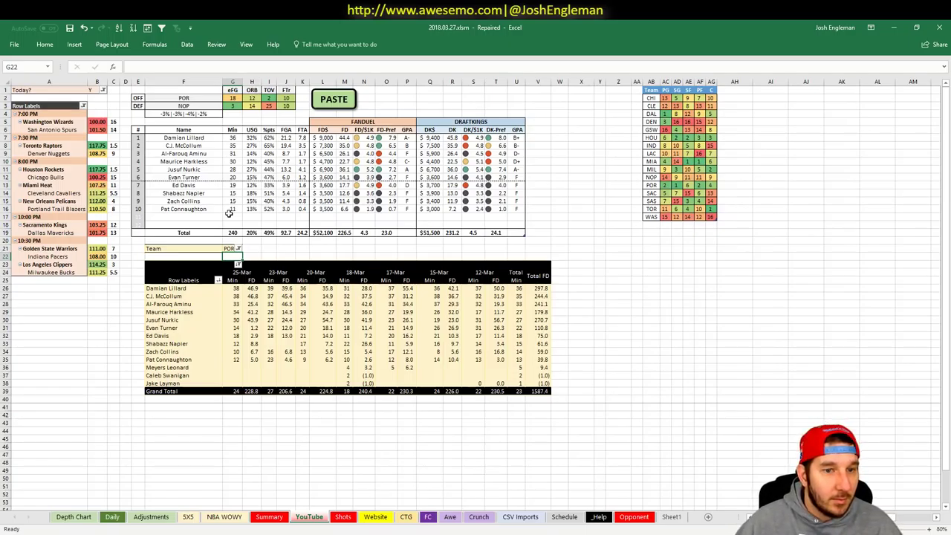
# - Set the game log's Team filter to SAC to load the Sacramento Kings' projections
pyautogui.click(231, 249)
pyautogui.write('SAC')
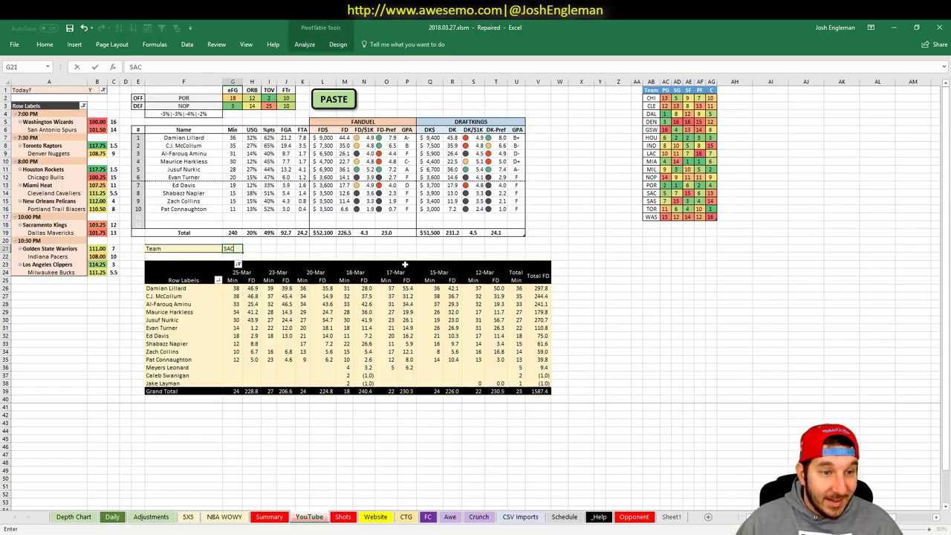
pyautogui.press('Return')
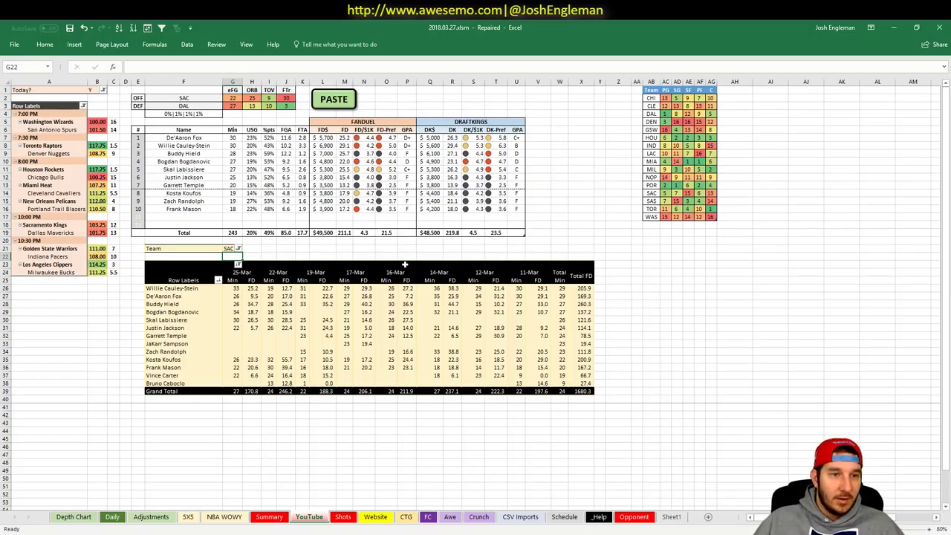
# - Check the Summary sheet's team matchup table, and set the YouTube sheet's game log Team filter to DAL to load the Dallas Mavericks' projections
pyautogui.click(280, 519)
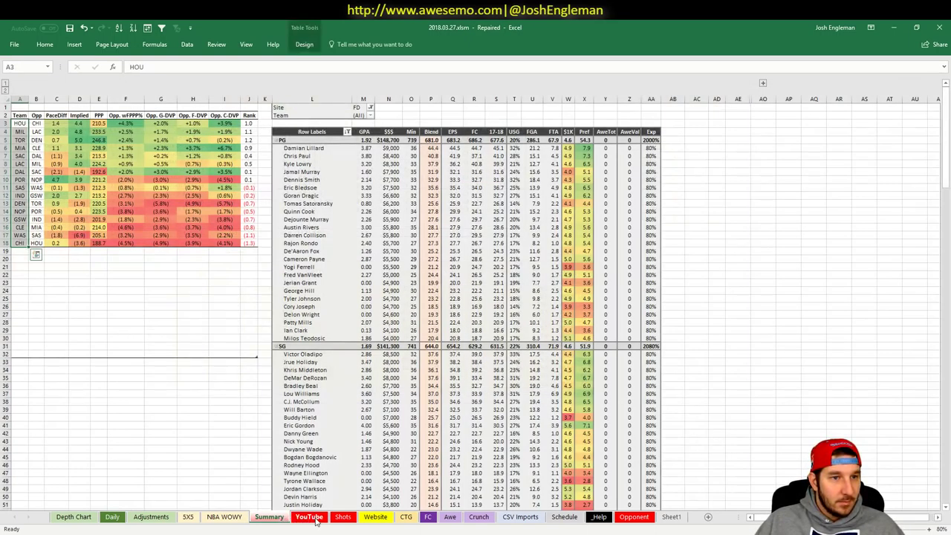
pyautogui.click(311, 518)
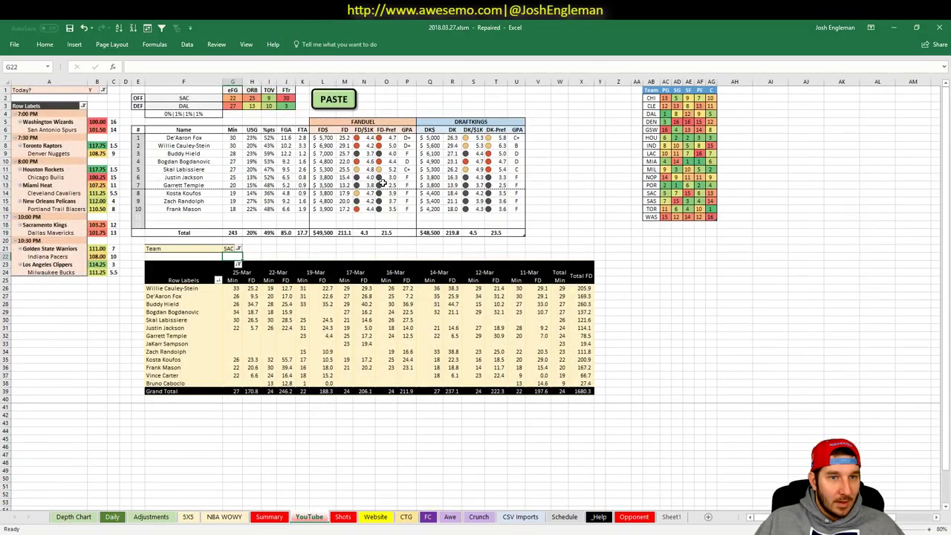
pyautogui.click(232, 250)
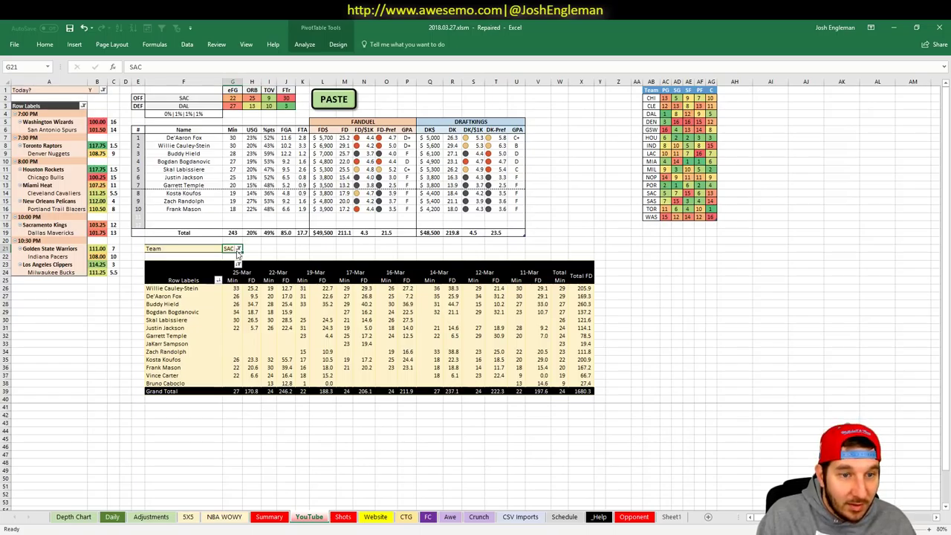
pyautogui.write('DAL')
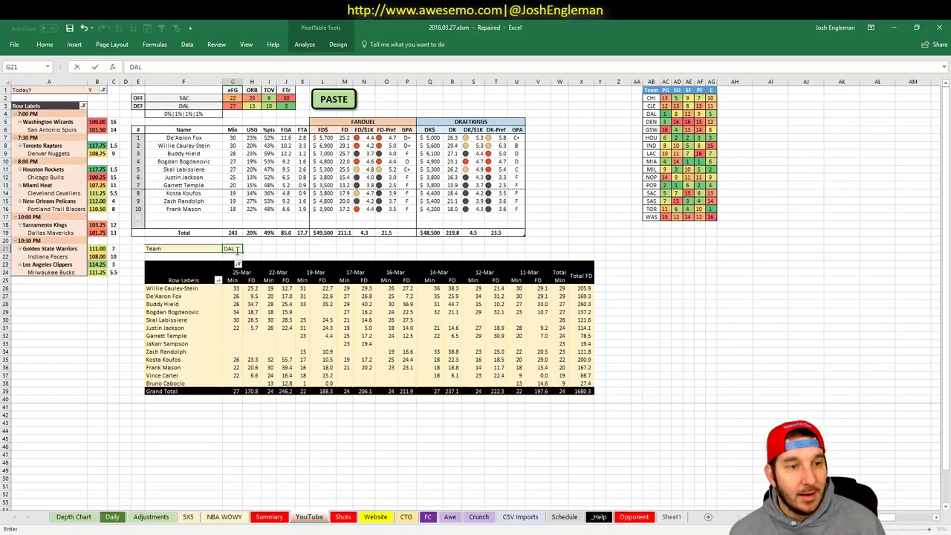
pyautogui.press('Return')
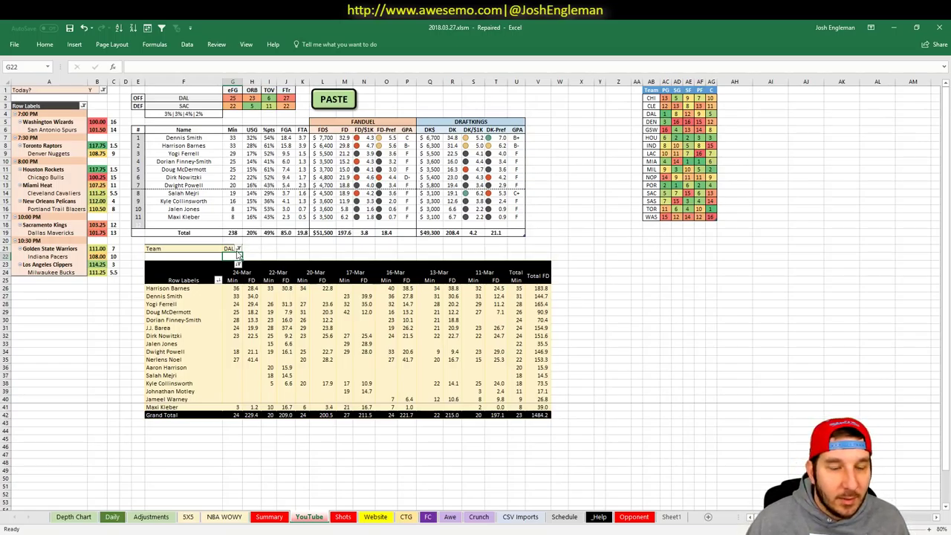
# - Set the game log's Team filter to GSW to load the Golden State Warriors' projections
pyautogui.click(229, 249)
pyautogui.write('GSW')
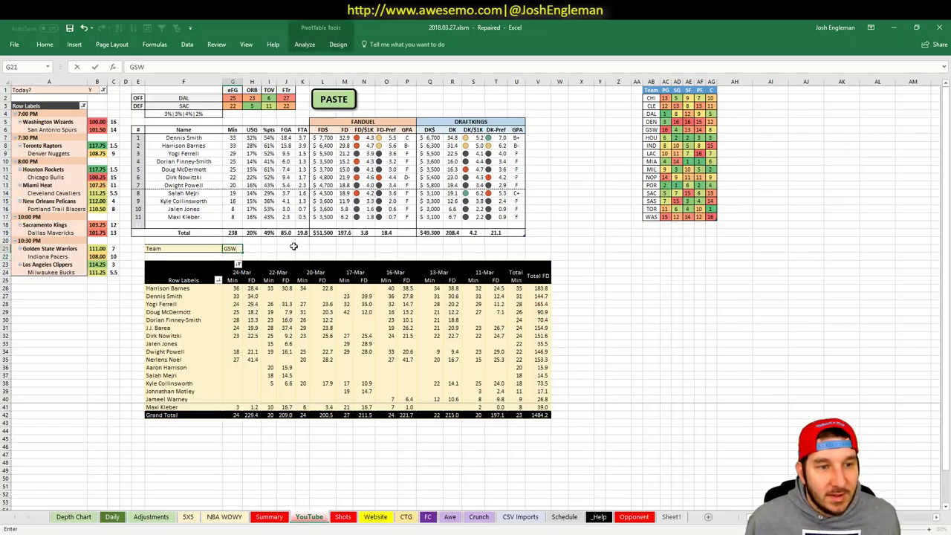
pyautogui.press('Return')
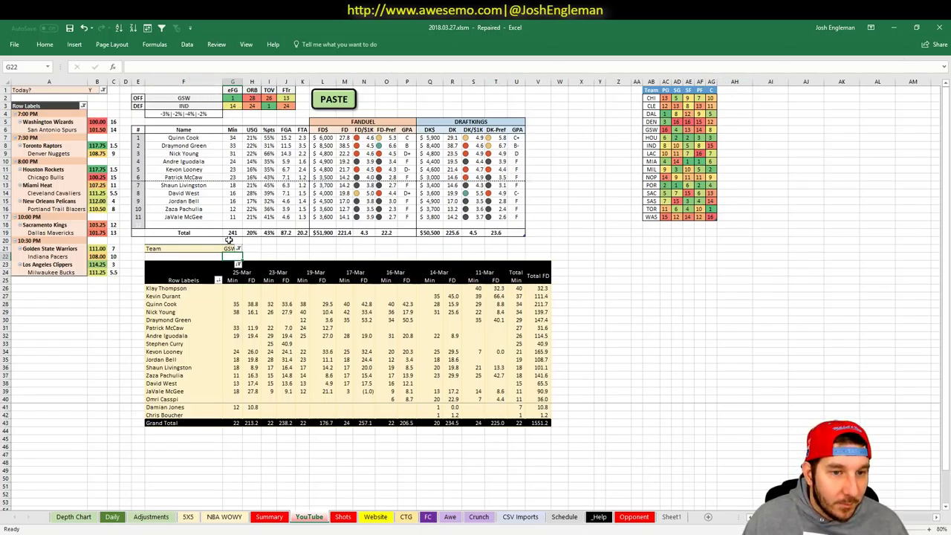
# - Set the game log's Team filter to IND to load the Indiana Pacers' projections
pyautogui.press('Up')
pyautogui.write('IND')
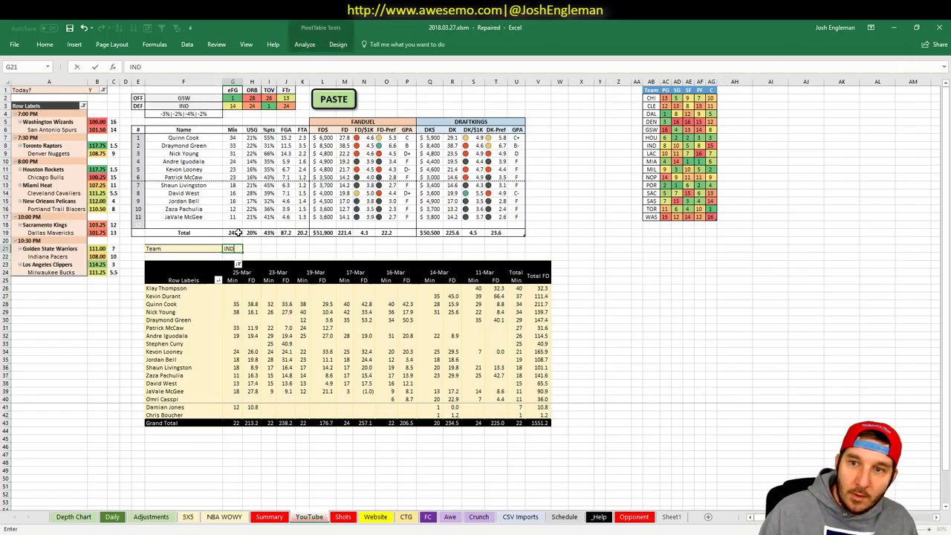
pyautogui.press('Up')
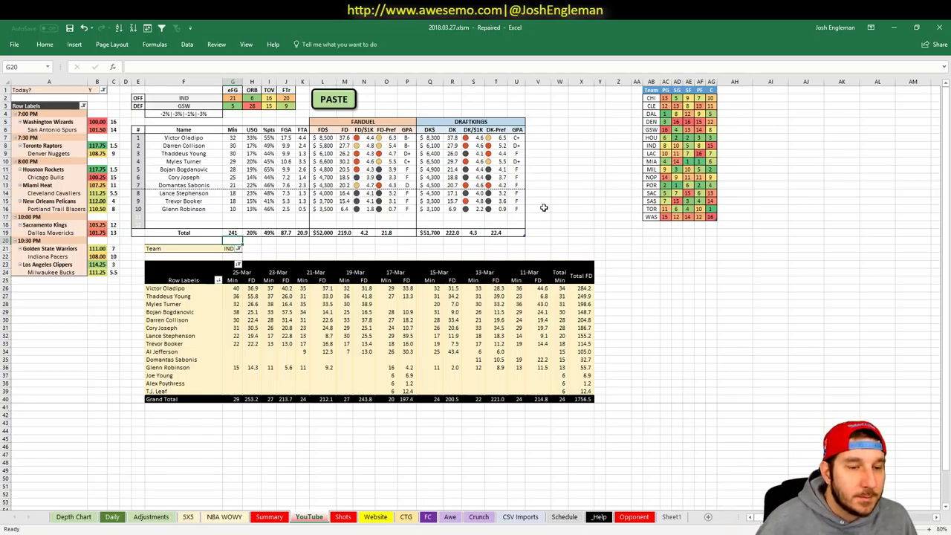
# - Set the game log's Team filter to LAC to load the Los Angeles Clippers' projections
pyautogui.press('Down')
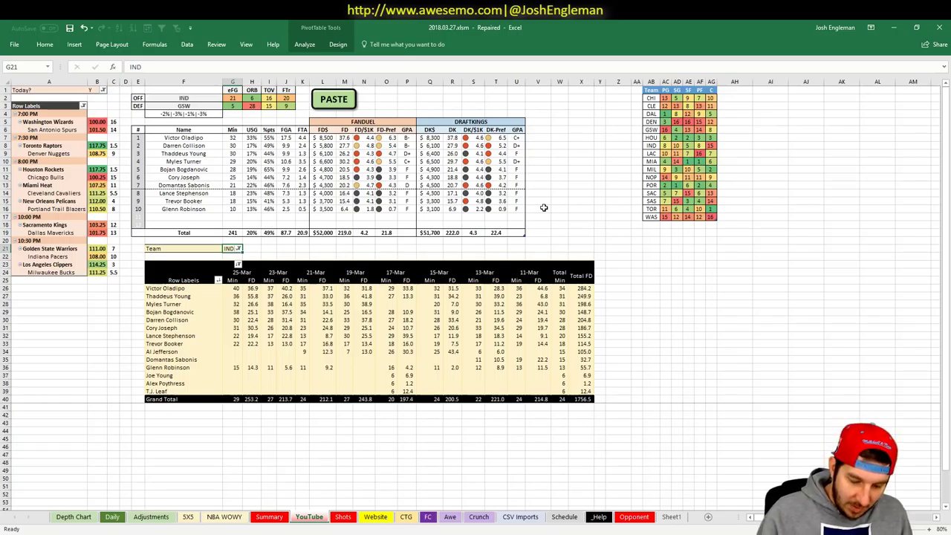
pyautogui.write('LAC')
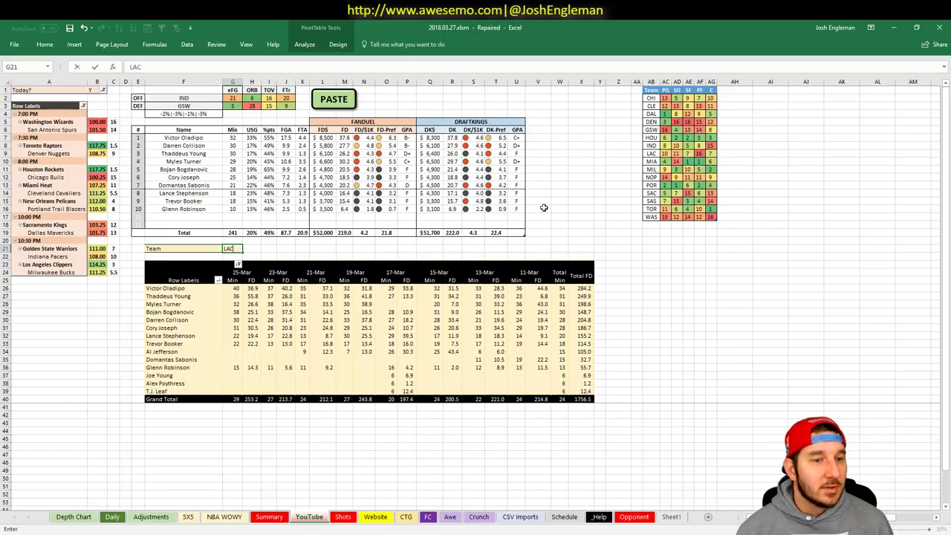
pyautogui.press('Return')
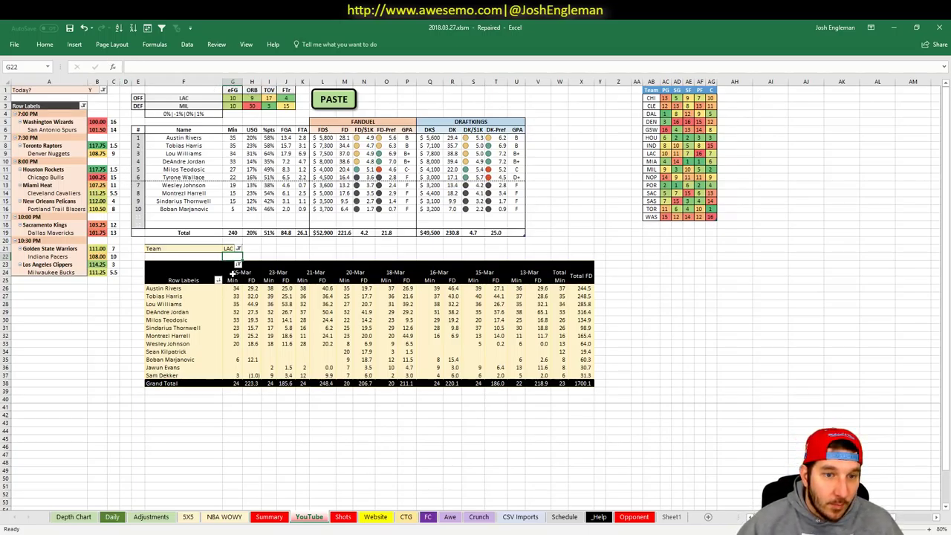
# - Set the game log's Team filter to MIL to load the Milwaukee Bucks' projections
pyautogui.click(228, 248)
pyautogui.write('MIL')
pyautogui.press('Return')
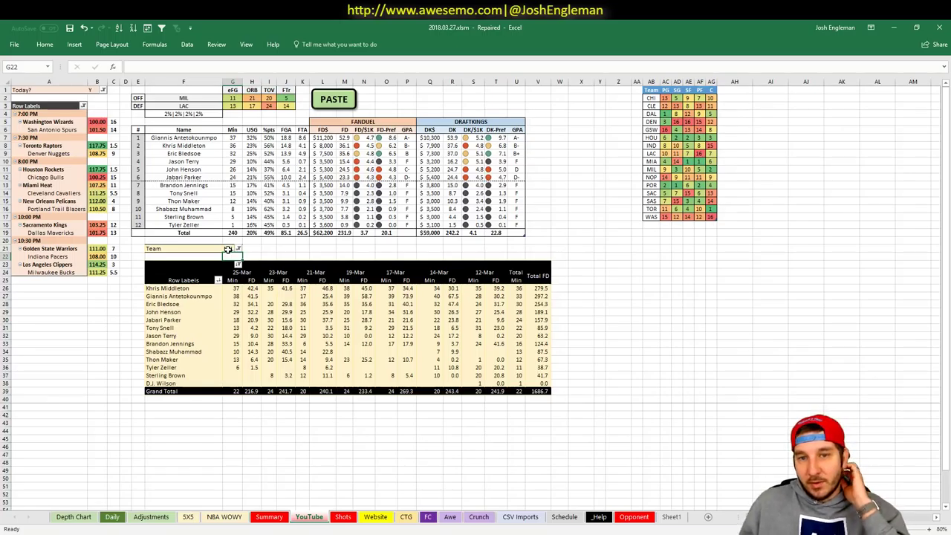
# - Copy the FanDuel player names, blended projections and exposures from the Daily sheet with its COPY macro
pyautogui.click(112, 517)
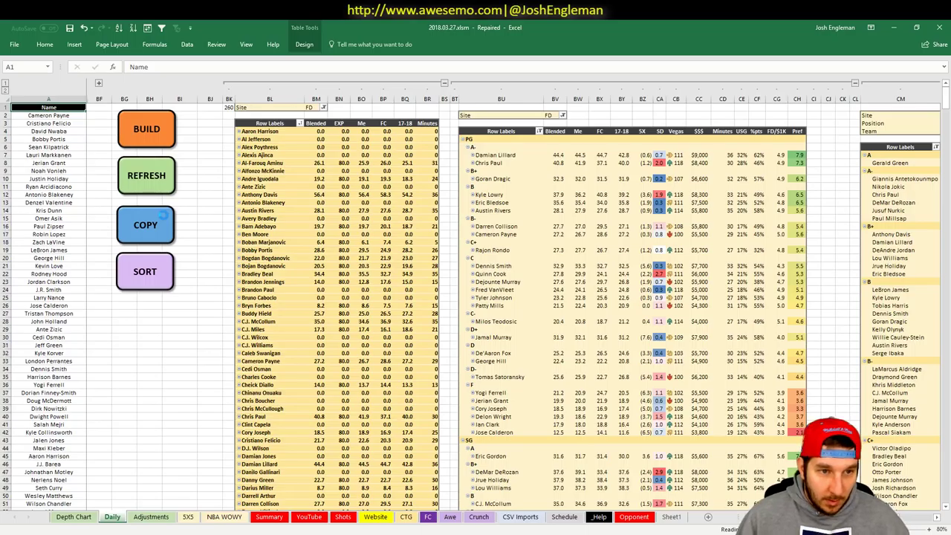
pyautogui.click(163, 216)
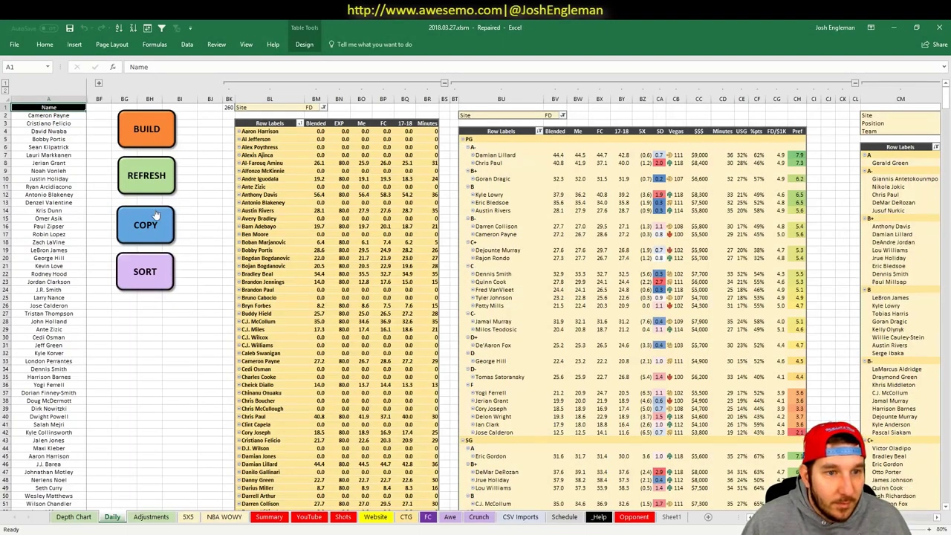
pyautogui.click(150, 220)
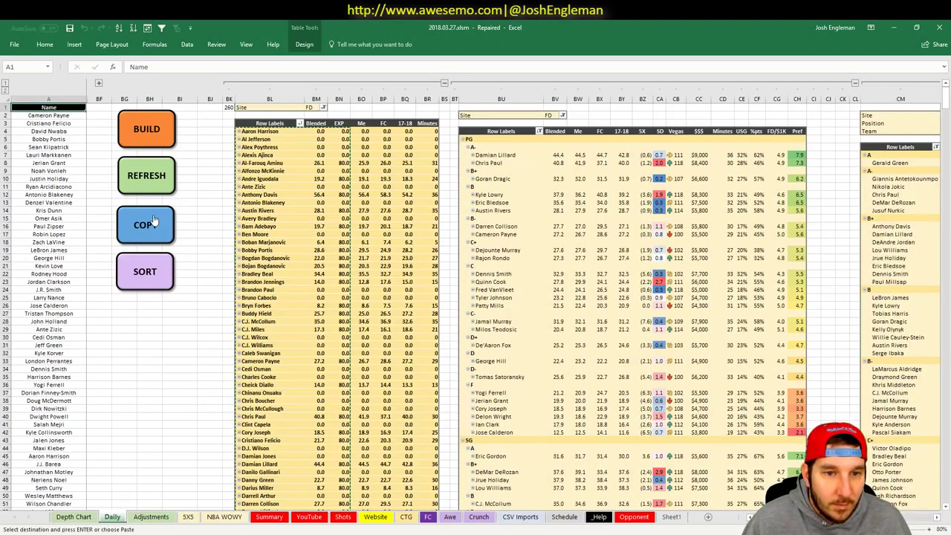
# - Switch to FantasyCruncher in the browser, and upload the copied player projections to the NBA Fanduel 2018-03-27 slate
pyautogui.hotkey('alt', 'Tab')
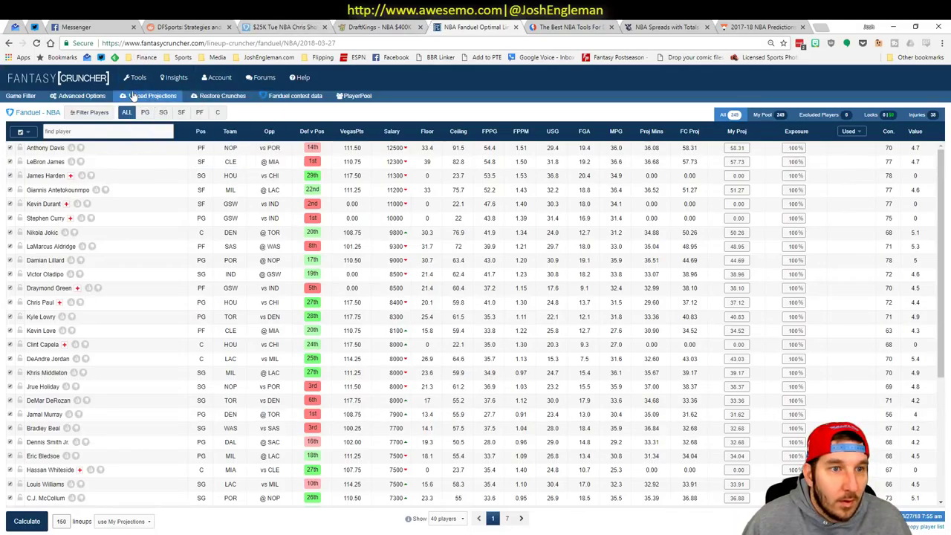
pyautogui.click(147, 98)
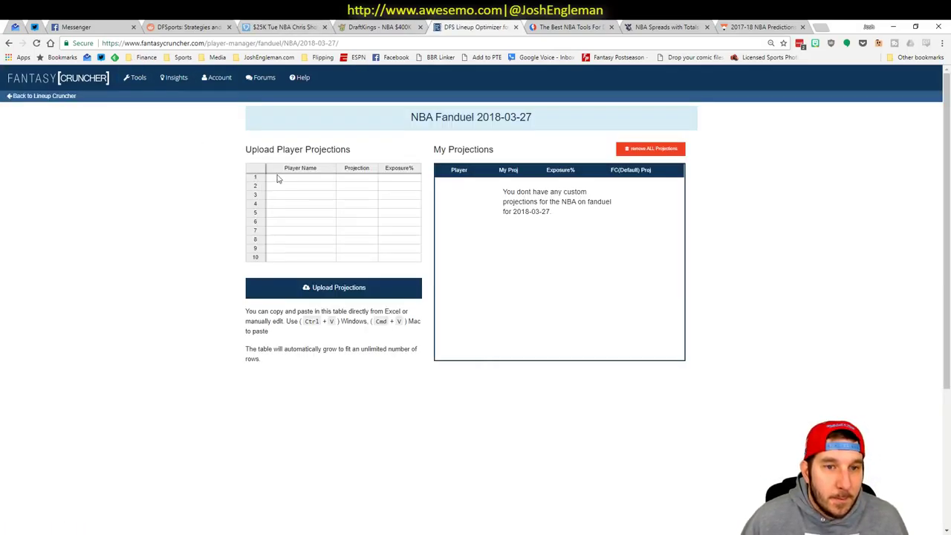
pyautogui.click(278, 182)
pyautogui.hotkey('ctrl', 'v')
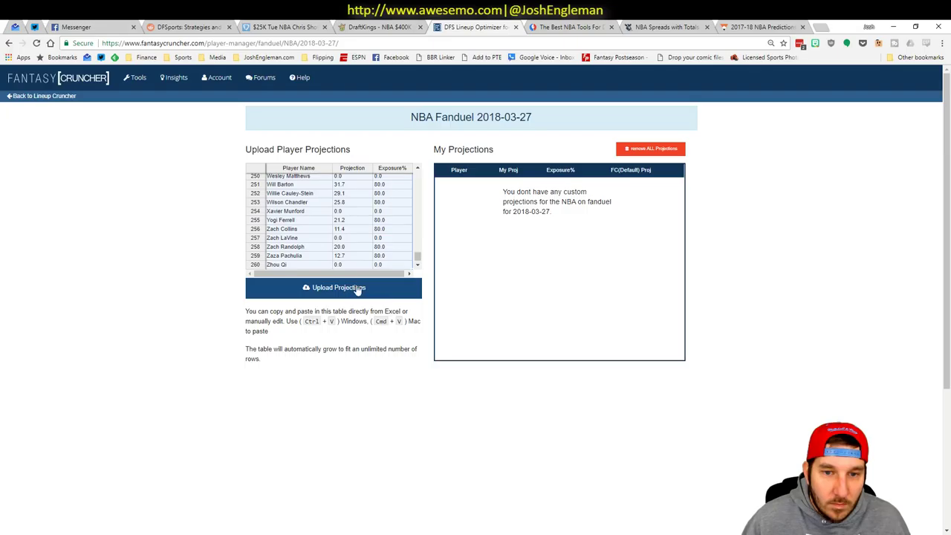
pyautogui.click(357, 289)
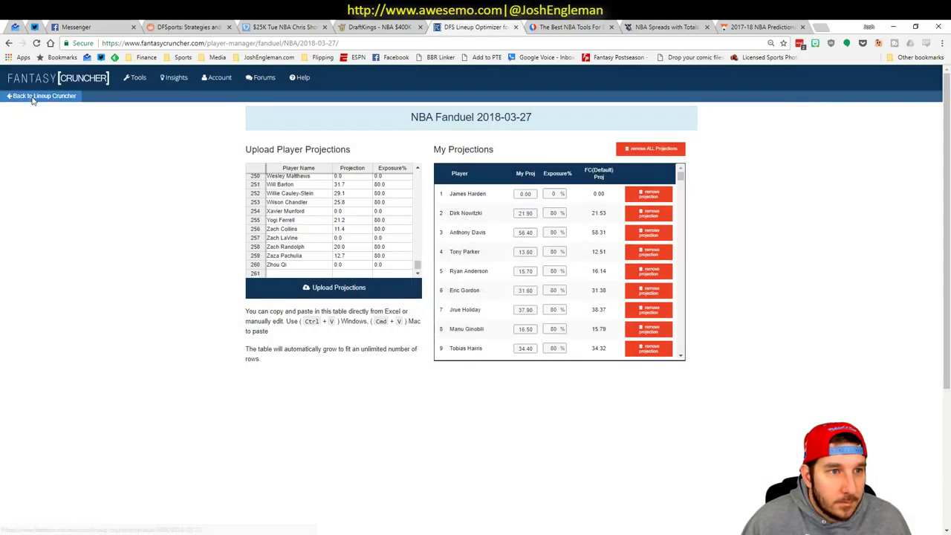
# - Return to the Lineup Cruncher, and set the advanced options to 10% randomness with global exposure applied as Each
pyautogui.click(33, 100)
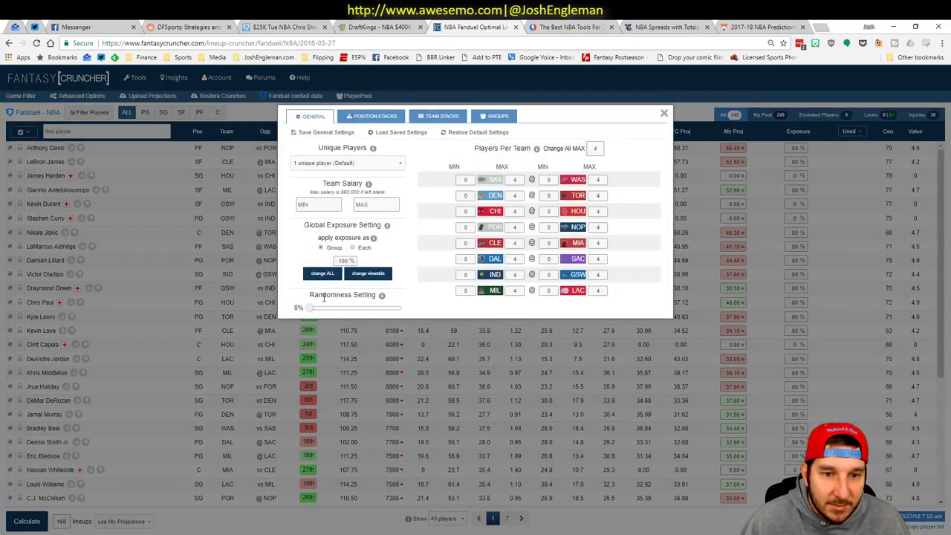
pyautogui.moveTo(301, 308); pyautogui.dragTo(317, 310)
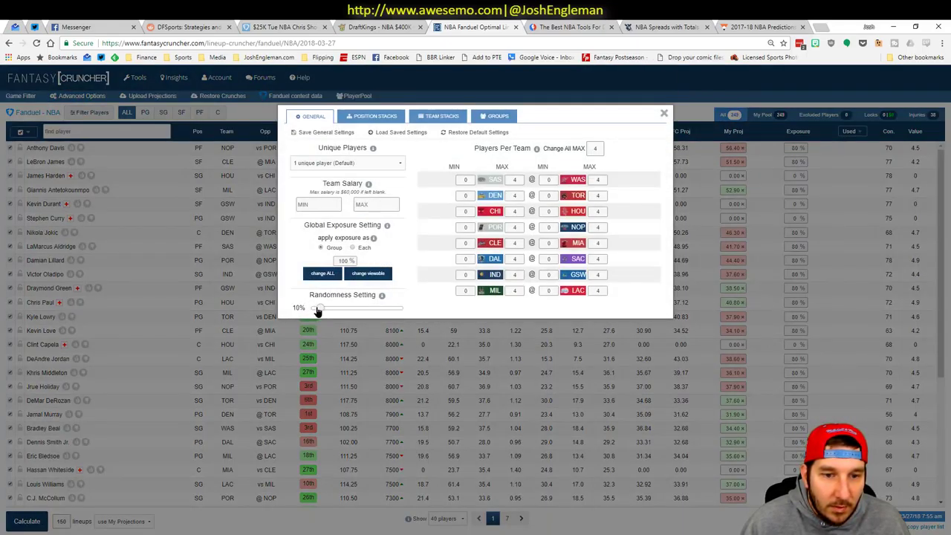
pyautogui.click(353, 247)
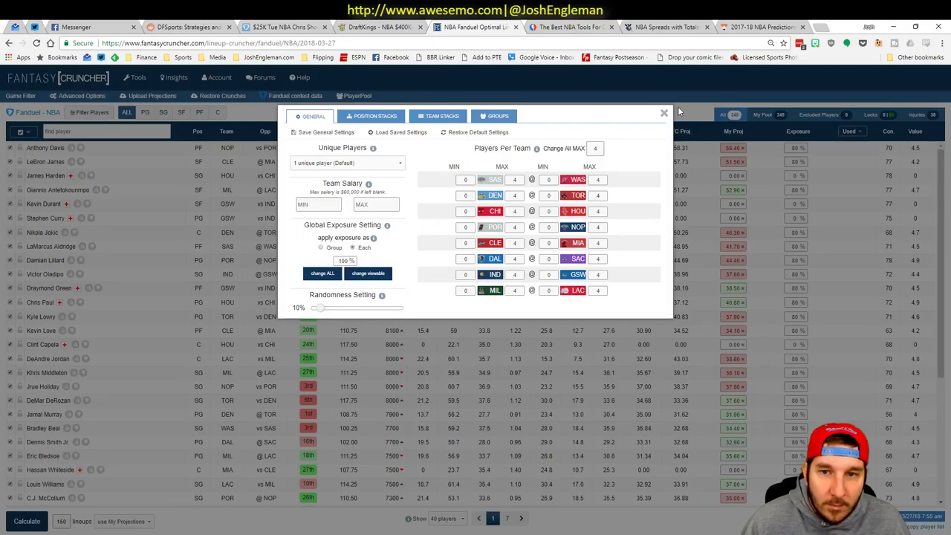
pyautogui.click(664, 112)
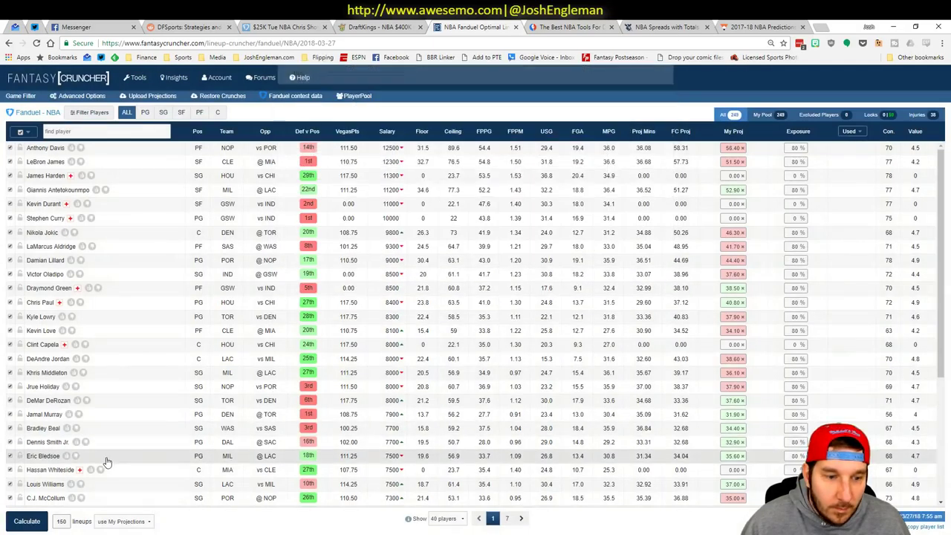
# - Calculate 100 FanDuel lineups using My Projections
pyautogui.doubleClick(64, 522)
pyautogui.write('100')
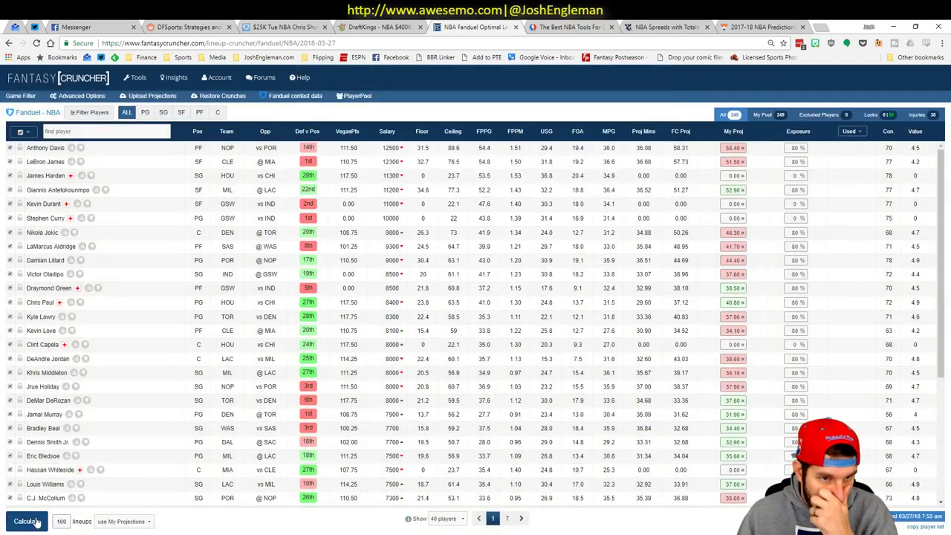
pyautogui.click(35, 522)
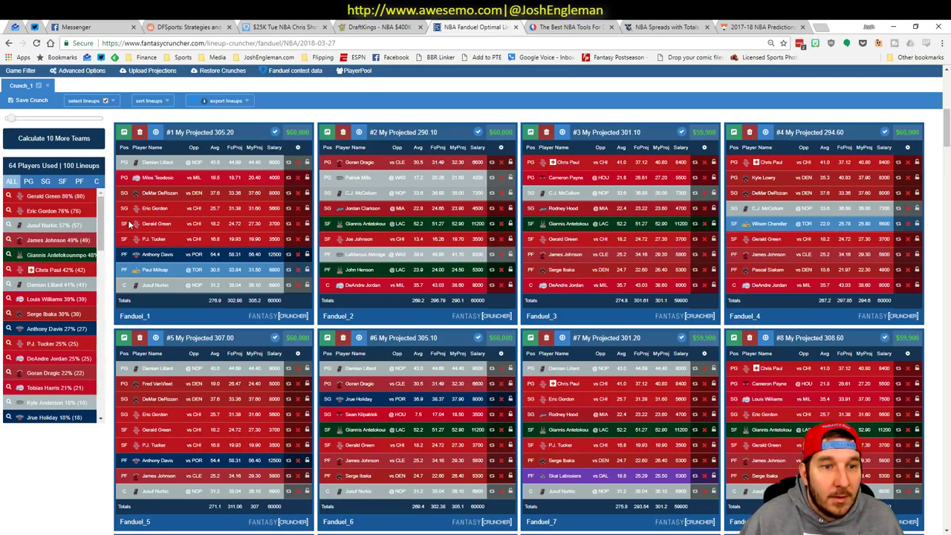
# - Filter the lineups to Gerald Green, Eric Gordon, Jusuf Nurkic, Damian Lillard and Giannis Antetokounmpo, and sort them by My Projected score, highest first
pyautogui.click(9, 197)
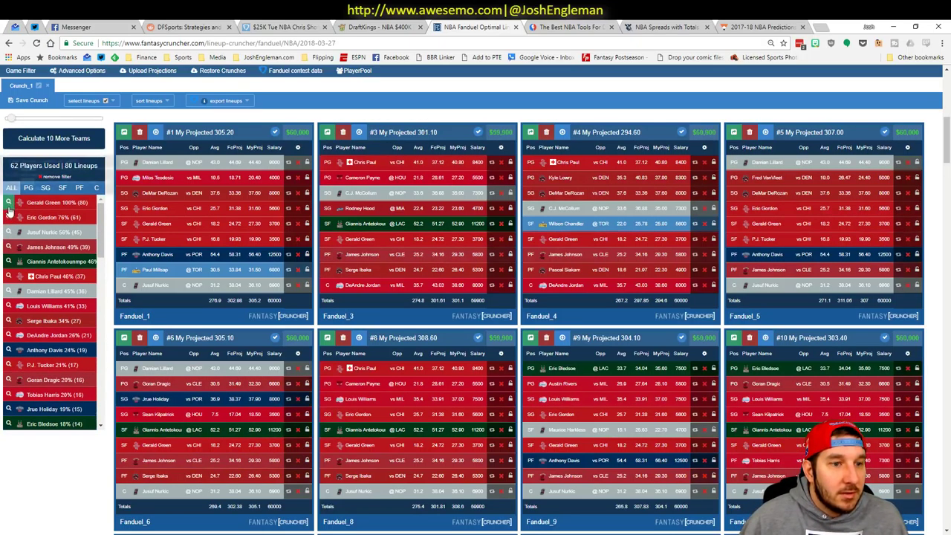
pyautogui.click(9, 211)
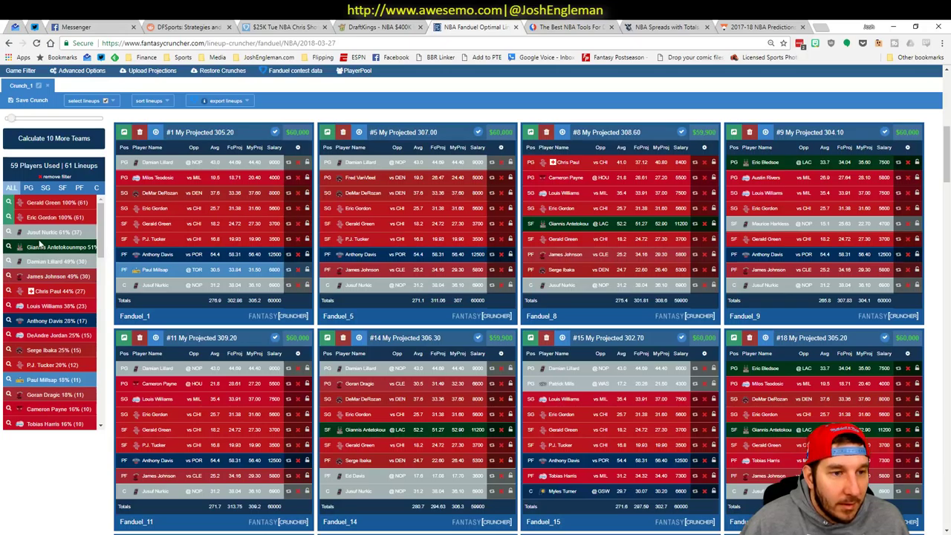
pyautogui.click(8, 232)
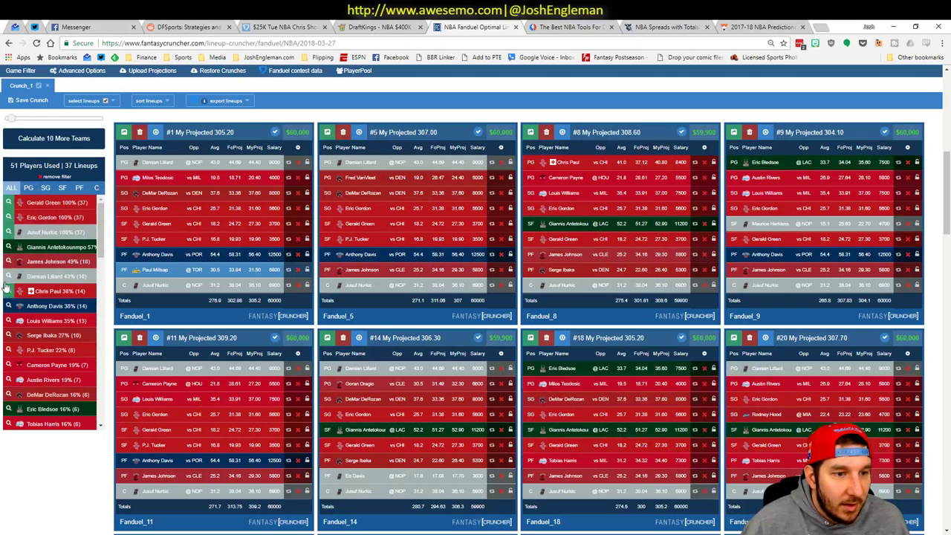
pyautogui.click(8, 276)
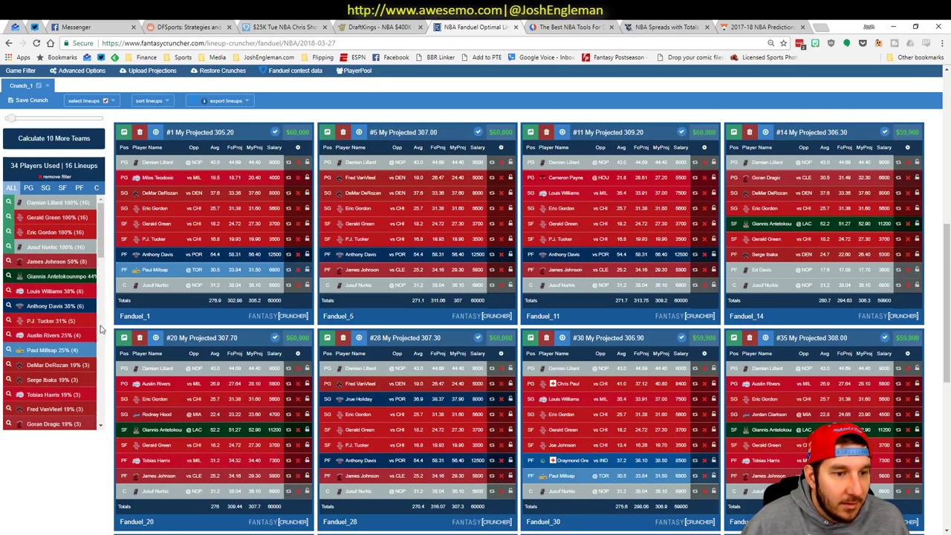
pyautogui.click(32, 191)
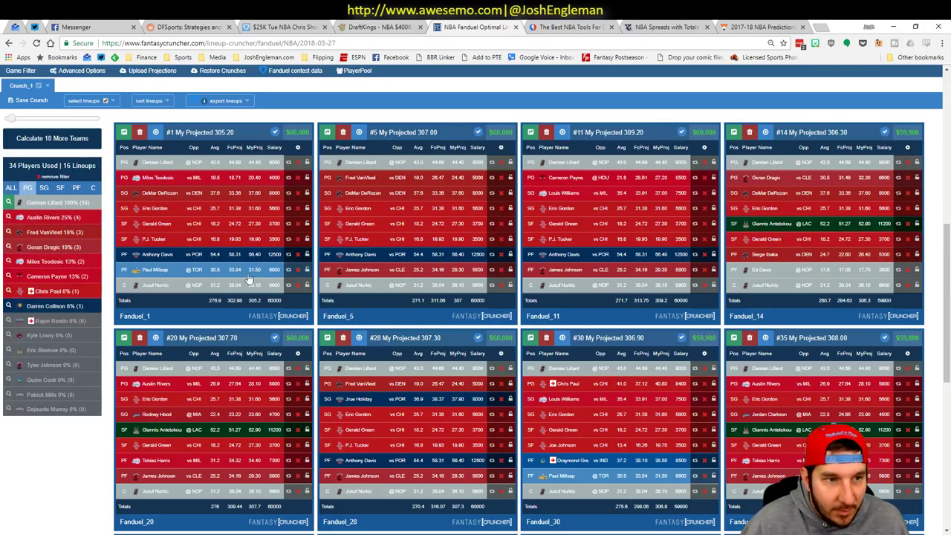
pyautogui.click(12, 188)
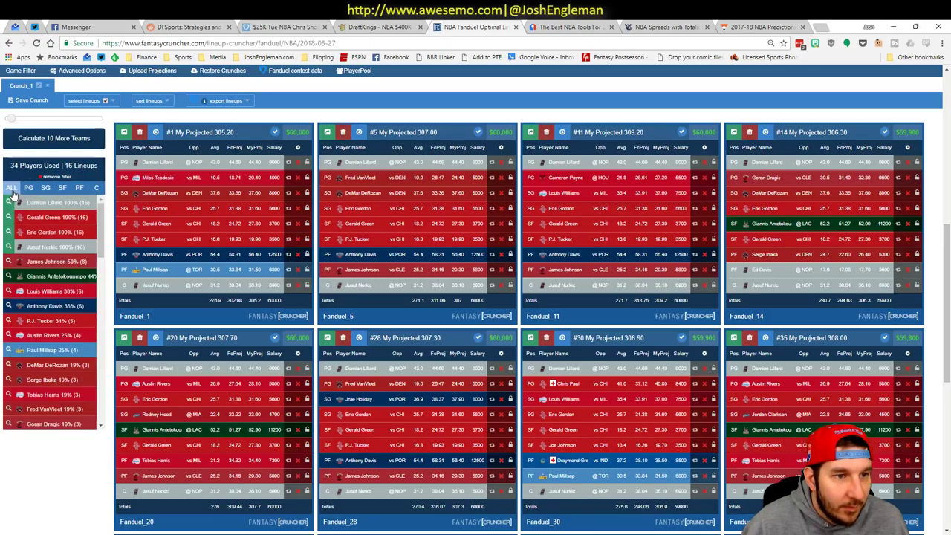
pyautogui.click(9, 276)
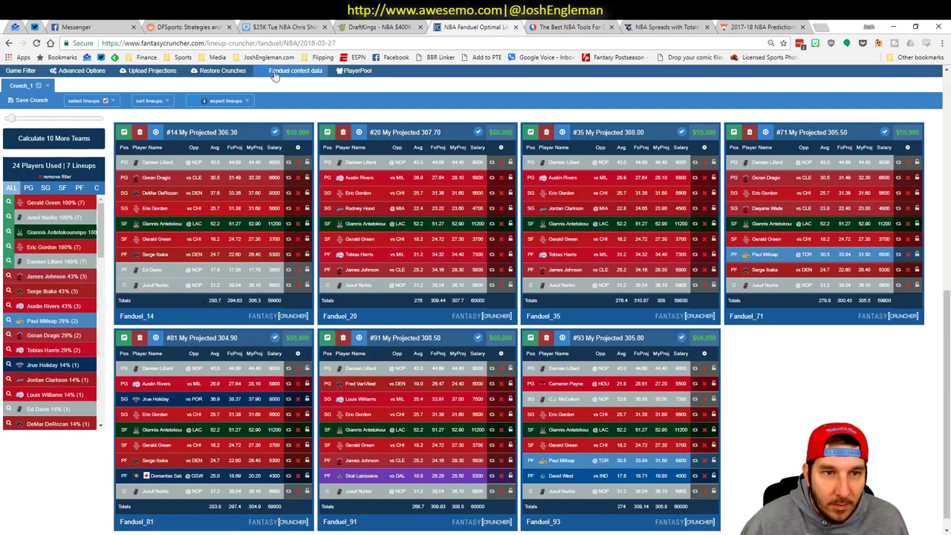
pyautogui.click(149, 100)
pyautogui.click(160, 141)
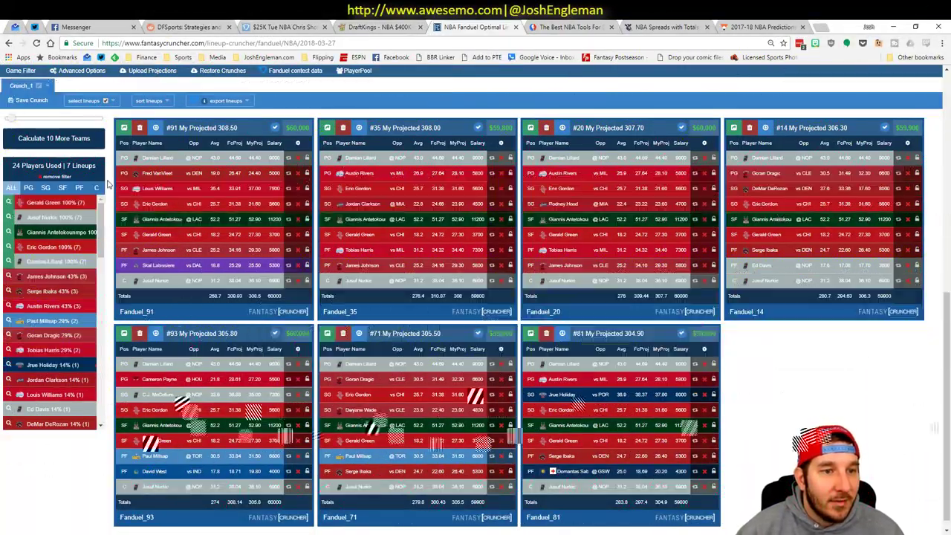
# - Open the DraftKings NBA Lineup Cruncher, and copy the player projections from the Daily sheet of the Excel workbook
pyautogui.scroll(1, 107, 183)
pyautogui.scroll(10, 108, 184)
pyautogui.moveTo(135, 78)
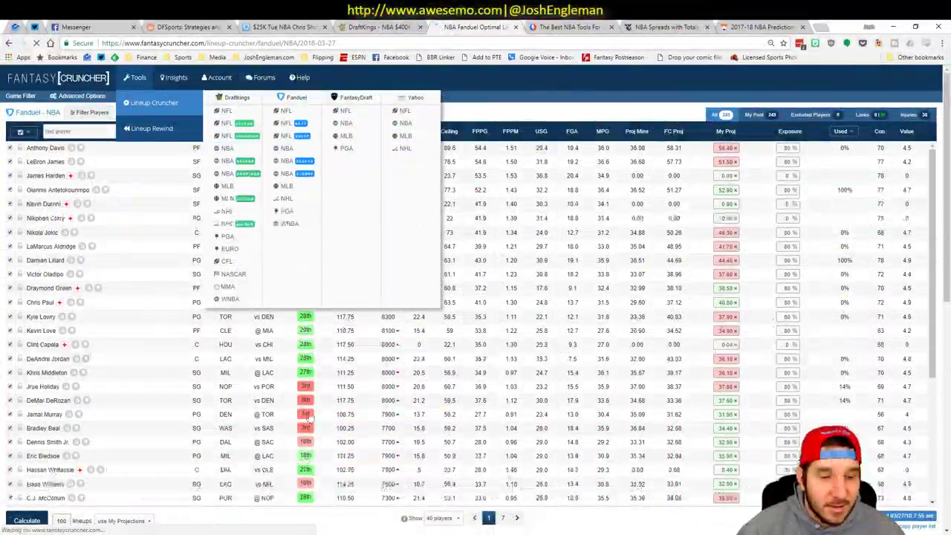
pyautogui.hotkey('alt', 'Tab')
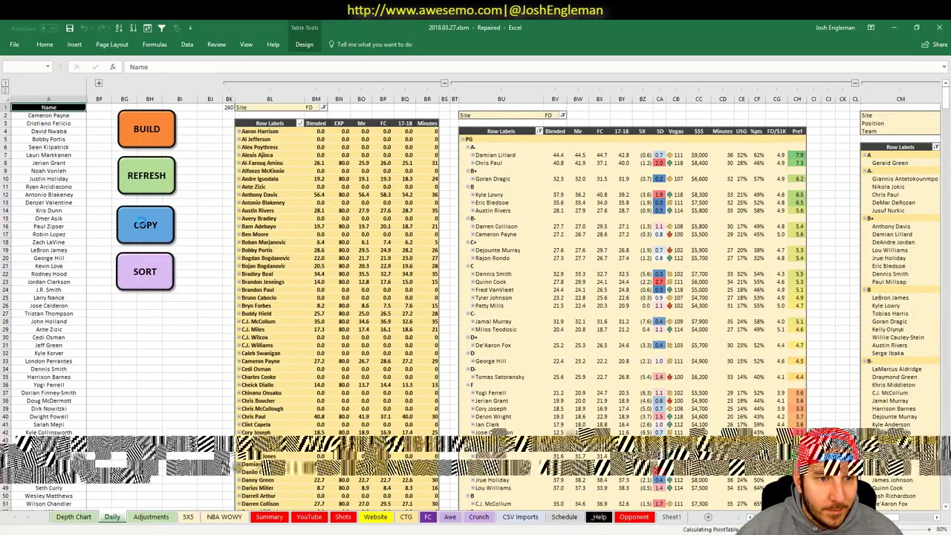
pyautogui.click(145, 224)
pyautogui.hotkey('alt', 'Tab')
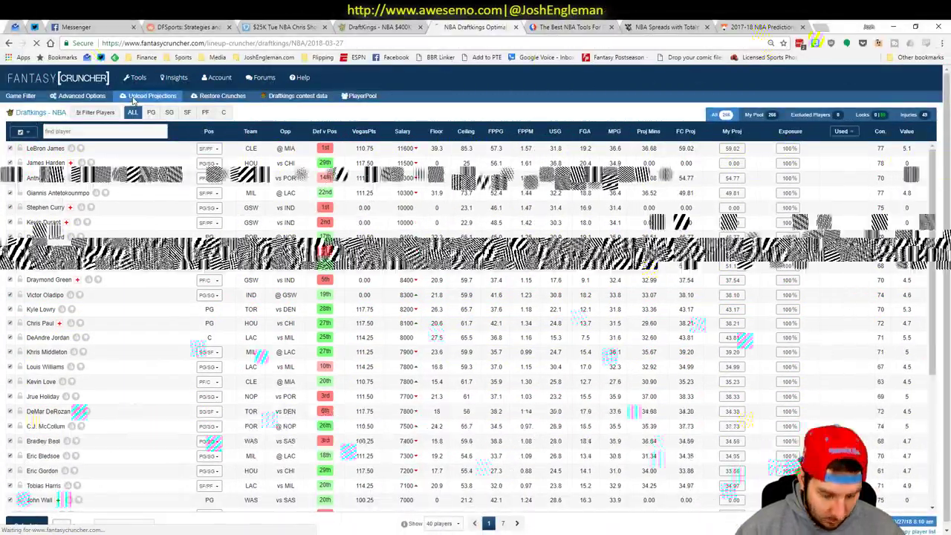
# - Upload the copied player projections to the NBA Draftkings 2018-03-27 slate in FantasyCruncher
pyautogui.click(142, 97)
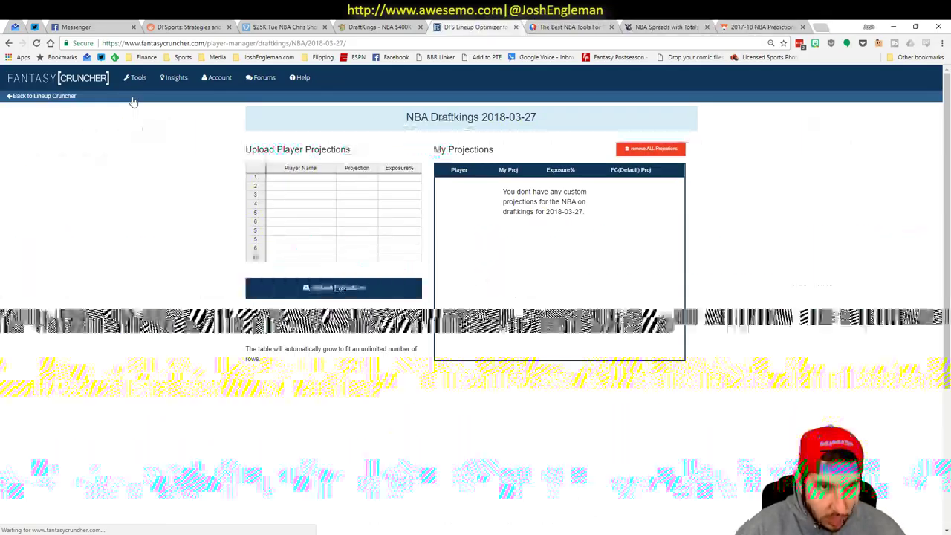
pyautogui.click(299, 182)
pyautogui.hotkey('ctrl', 'v')
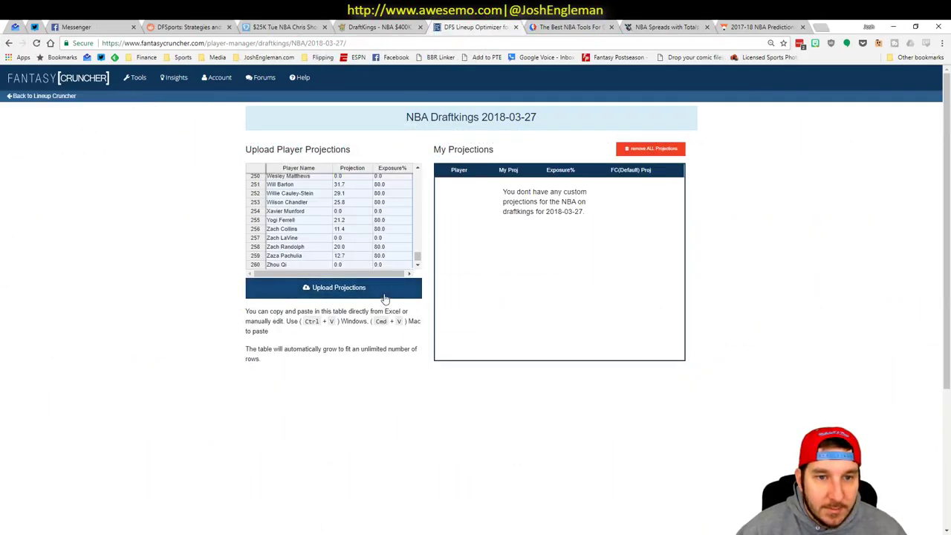
pyautogui.click(382, 295)
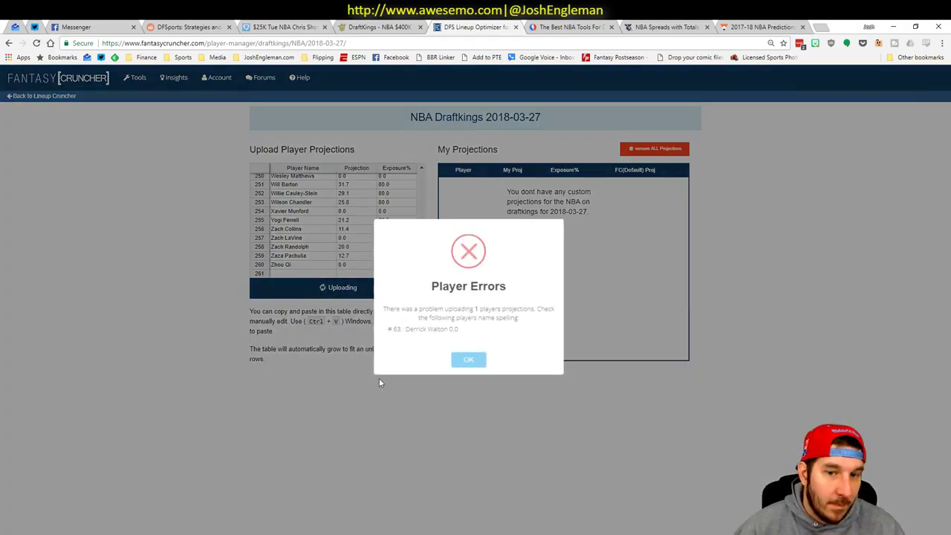
pyautogui.click(479, 358)
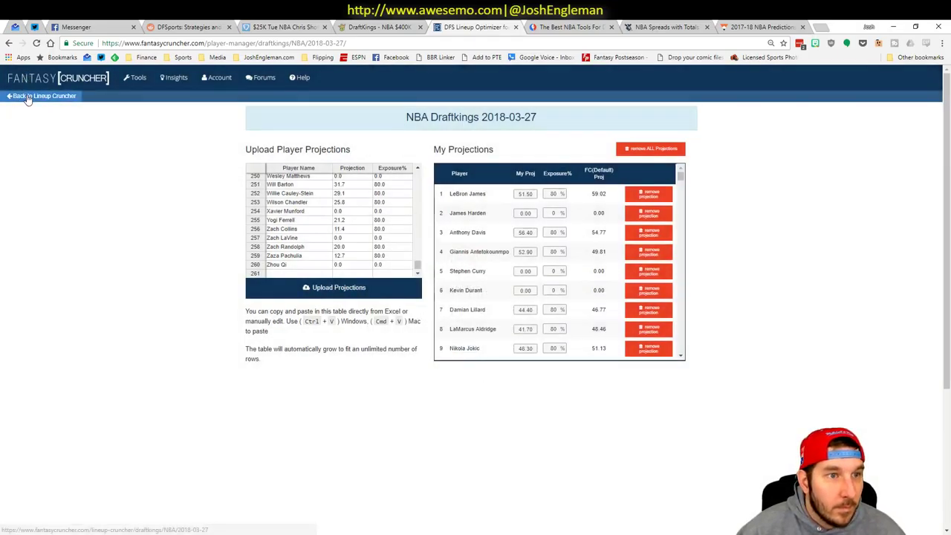
# - Return to the DraftKings Lineup Cruncher, and set 10% randomness with global exposure applied as Each
pyautogui.click(26, 96)
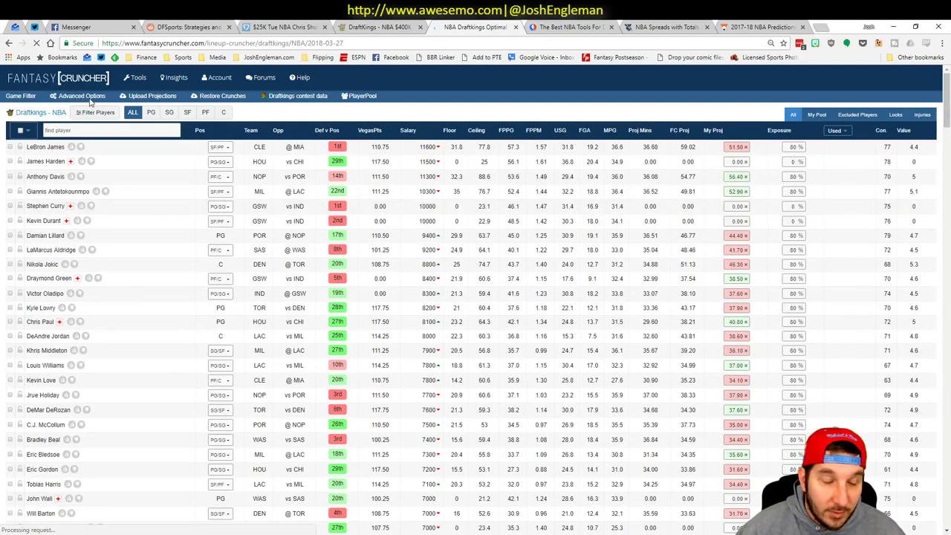
pyautogui.click(87, 98)
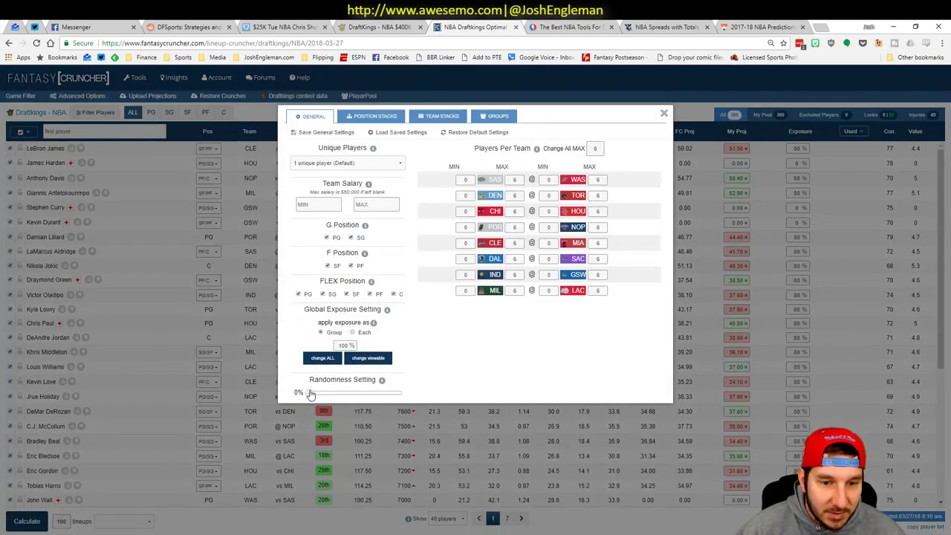
pyautogui.moveTo(321, 397); pyautogui.dragTo(319, 395)
pyautogui.click(353, 333)
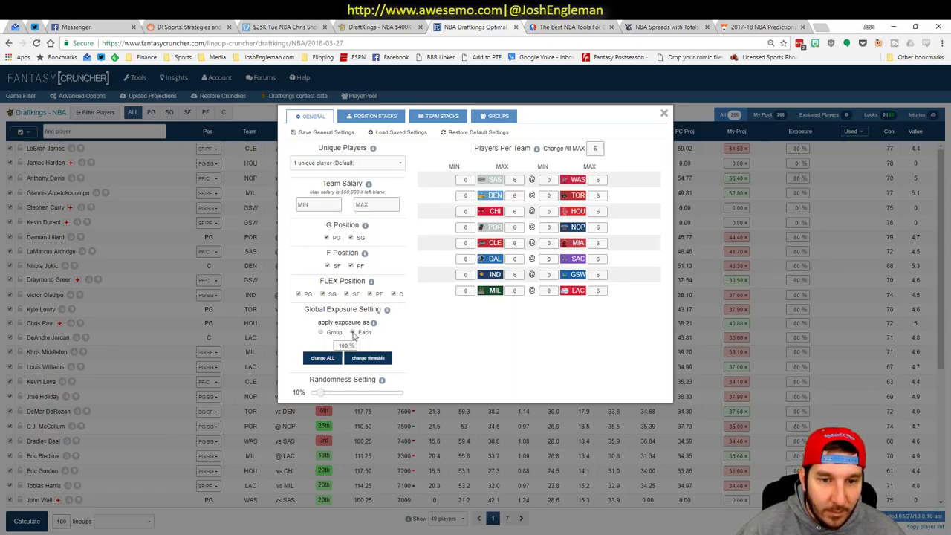
pyautogui.click(664, 113)
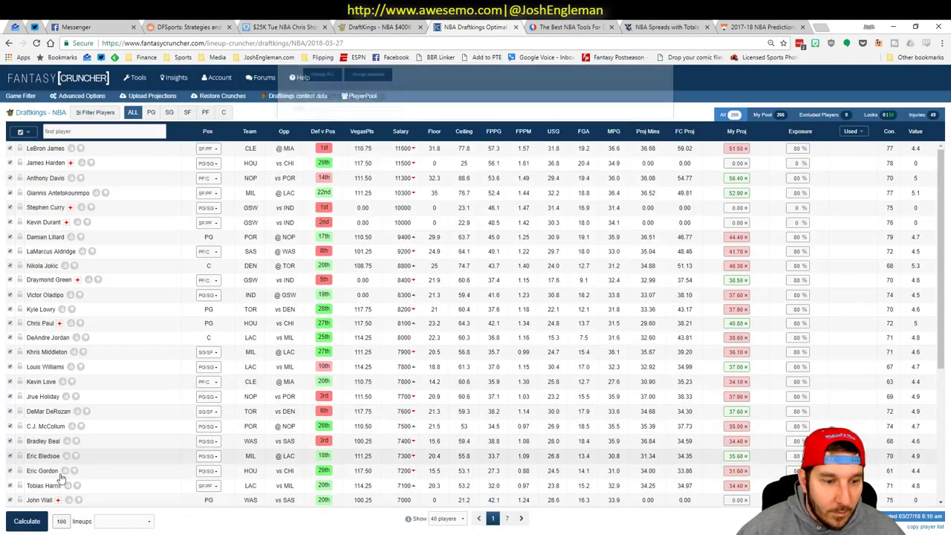
# - Calculate 100 DraftKings lineups using My Projections
pyautogui.click(142, 521)
pyautogui.click(141, 481)
pyautogui.click(27, 520)
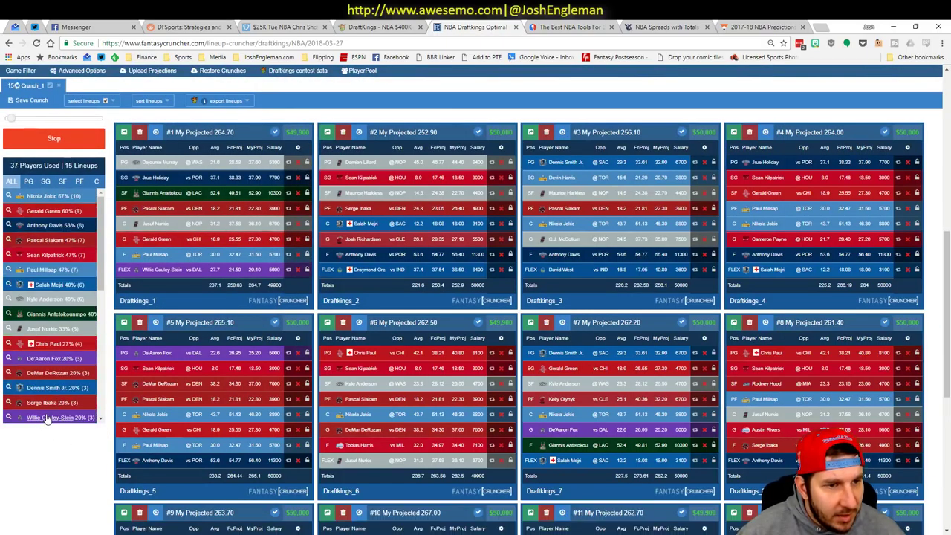
# - Switch to the Excel workbook, and set the team filter on the YouTube sheet to DEN to review Denver's projections
pyautogui.hotkey('alt', 'Tab')
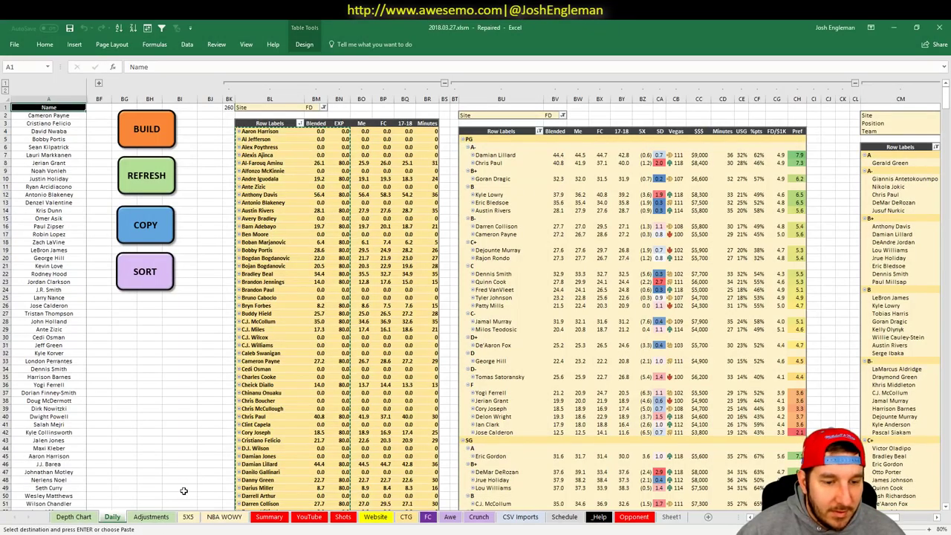
pyautogui.click(309, 517)
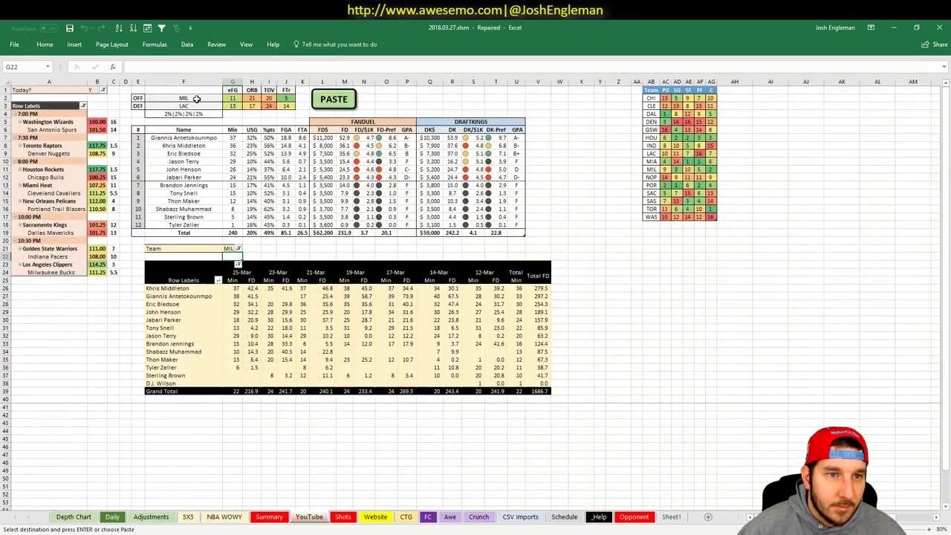
pyautogui.press('Up')
pyautogui.write('DEN')
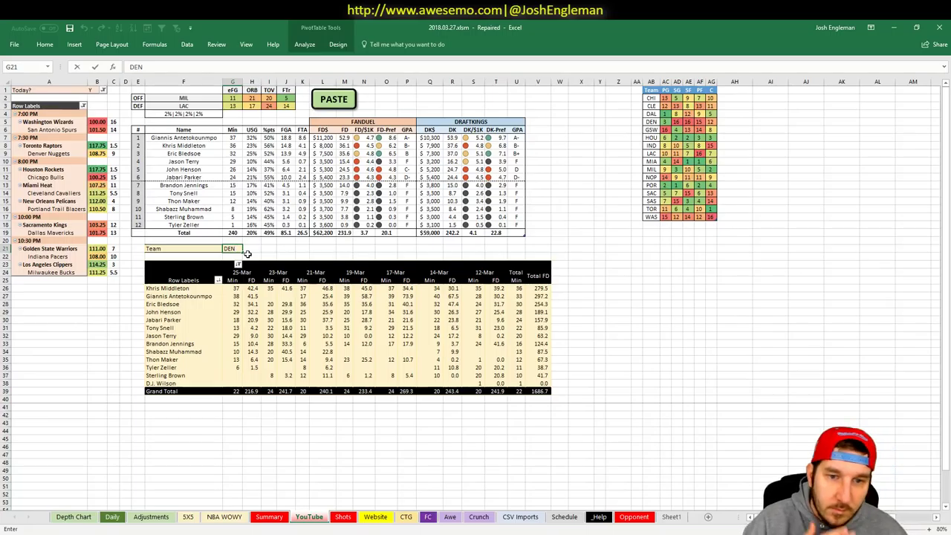
pyautogui.press('Return')
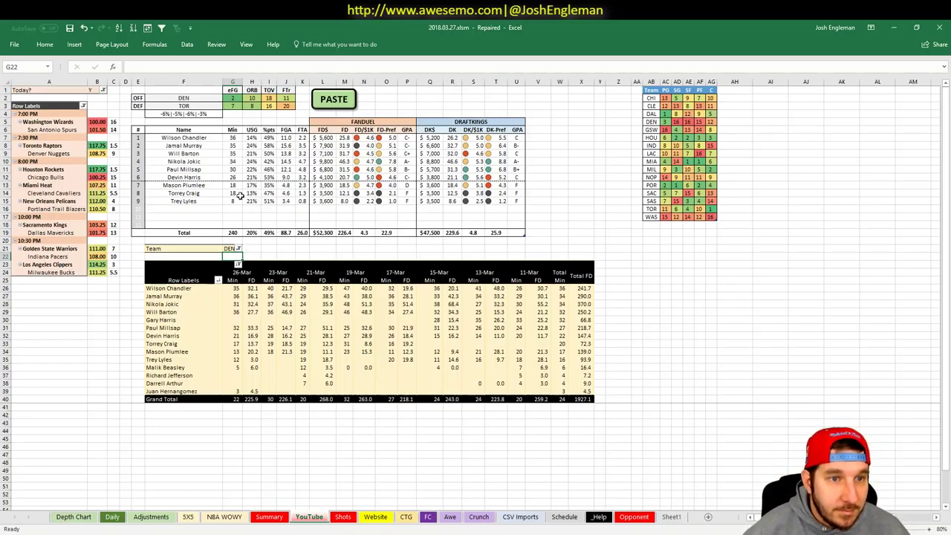
pyautogui.hotkey('alt', 'Tab')
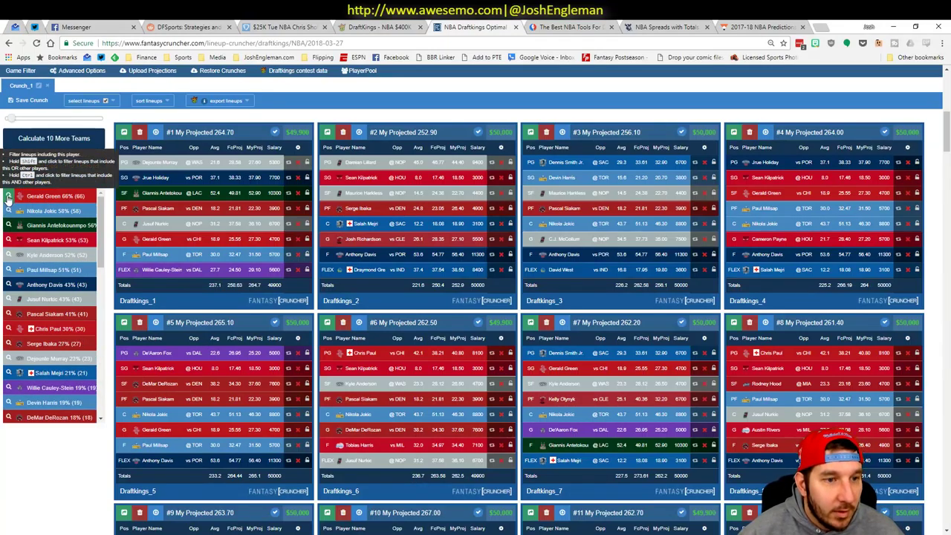
# - In FantasyCruncher, filter the lineups to Gerald Green, Giannis Antetokounmpo, Nikola Jokic and Kyle Anderson, and sort by My Projected, highest first
pyautogui.click(9, 197)
pyautogui.click(9, 247)
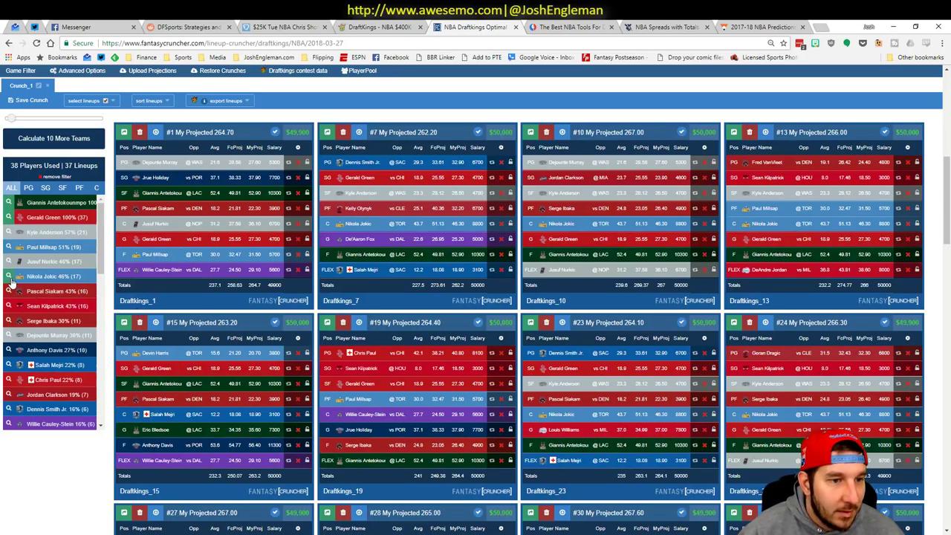
pyautogui.click(8, 276)
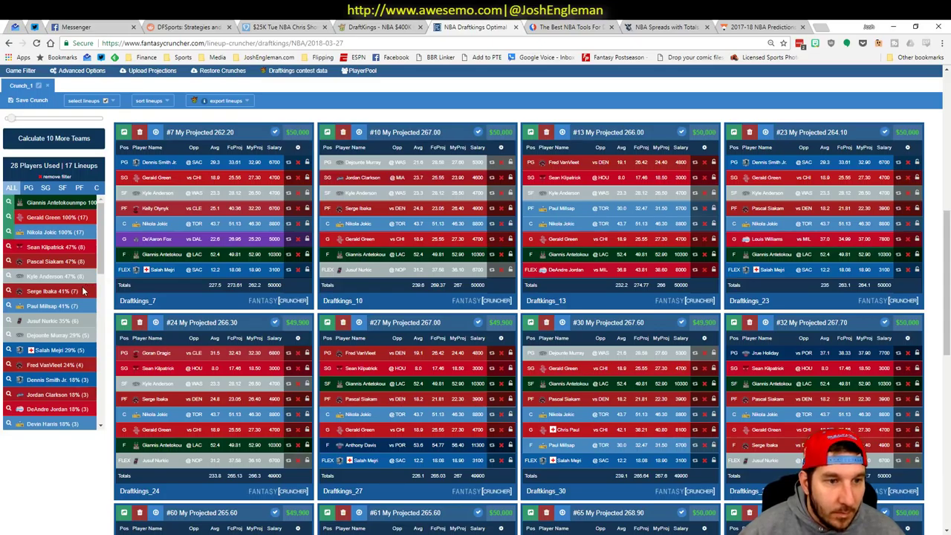
pyautogui.click(8, 275)
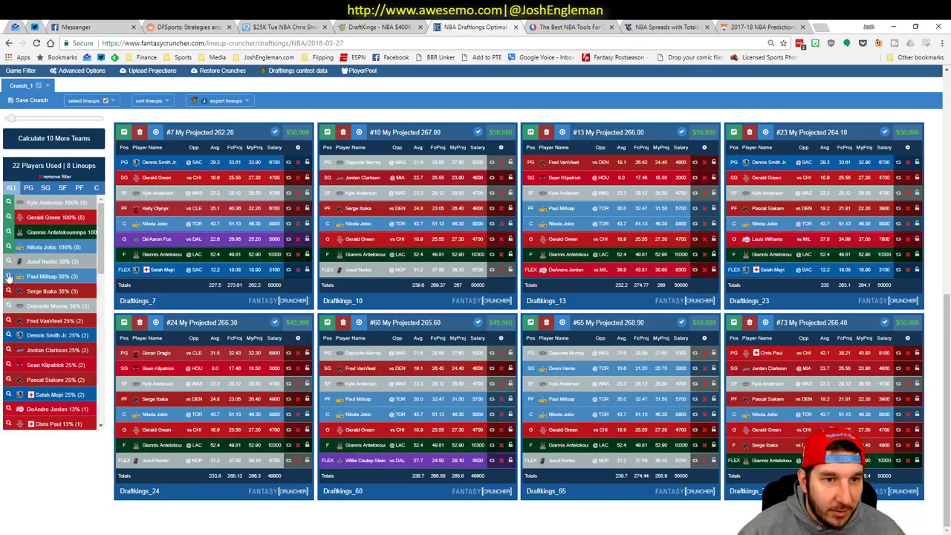
pyautogui.click(170, 103)
pyautogui.click(170, 141)
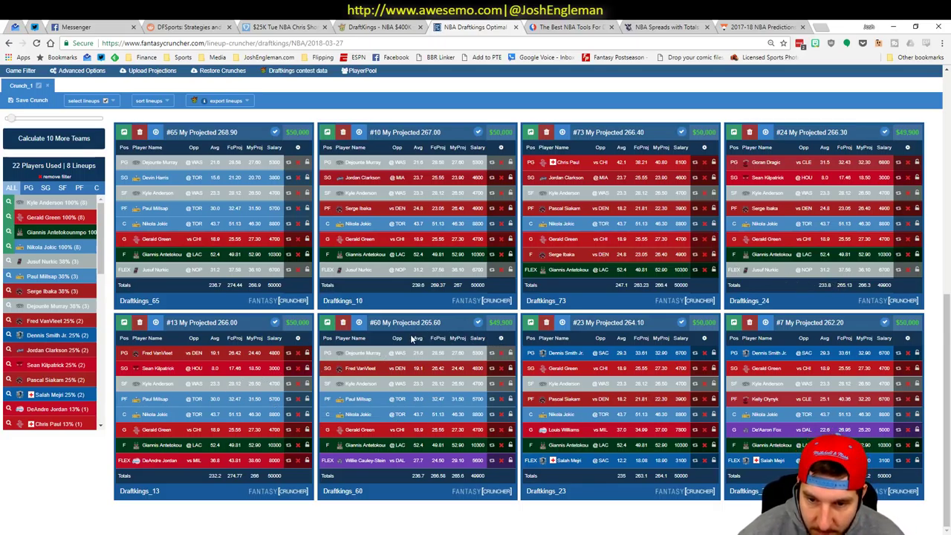
# - Remove the lineup player filter, and check the DraftKings player grades on the workbook's Daily sheet
pyautogui.click(11, 234)
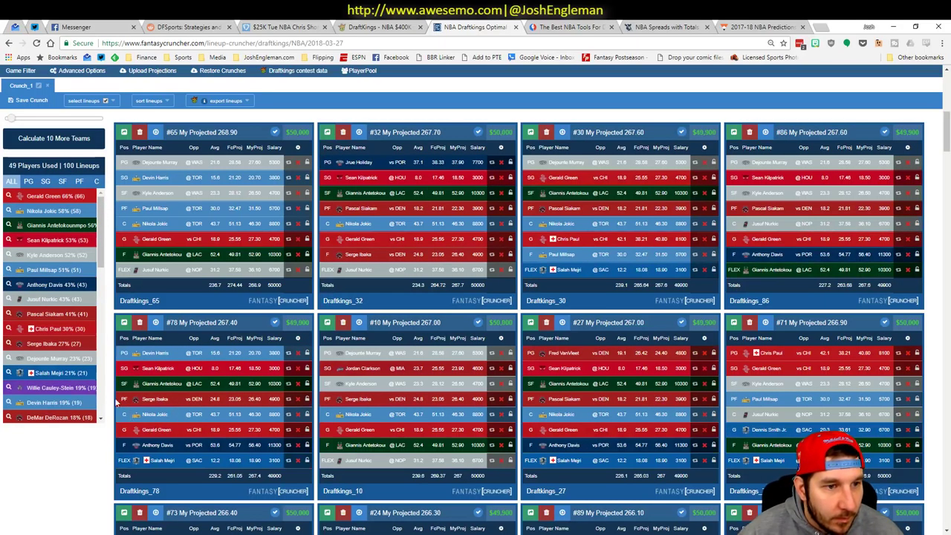
pyautogui.hotkey('alt', 'Tab')
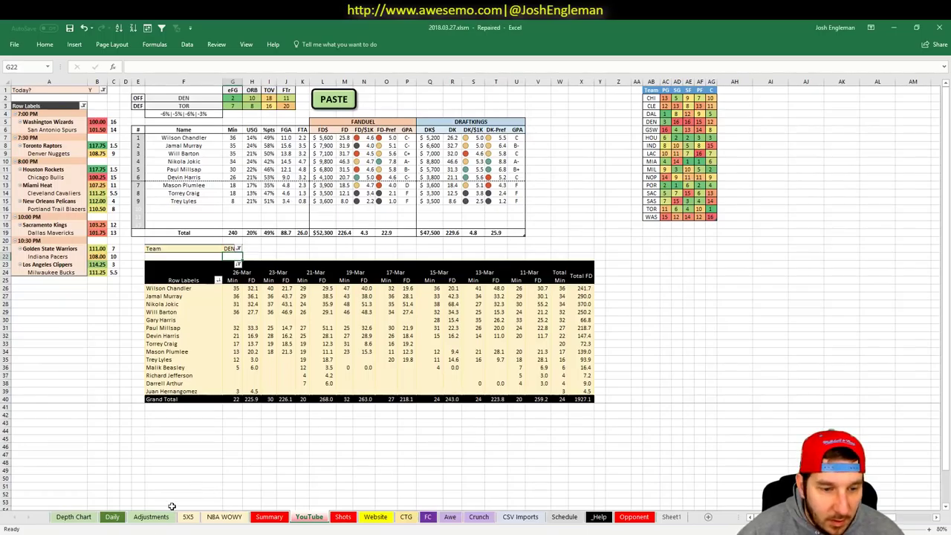
pyautogui.click(112, 516)
pyautogui.hotkey('ctrl', 'pagedown')
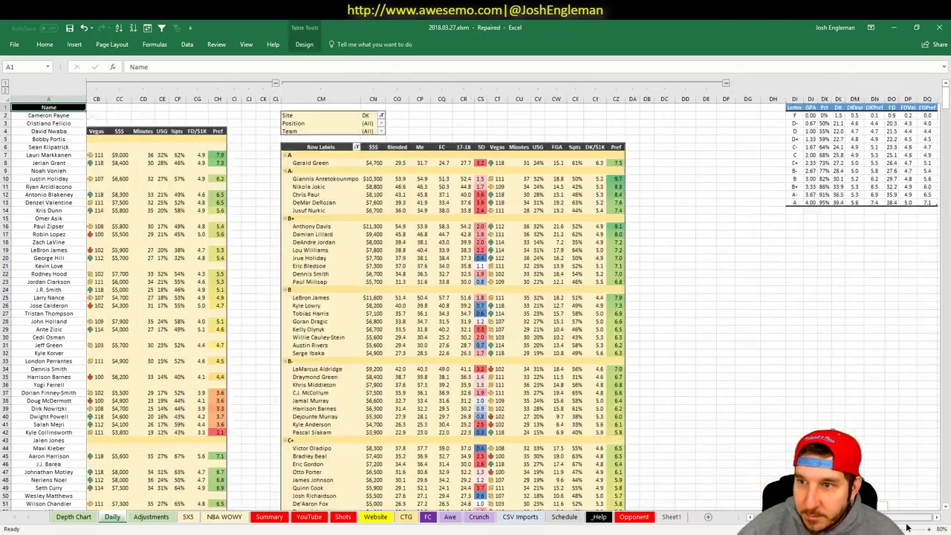
pyautogui.hotkey('alt', 'Tab')
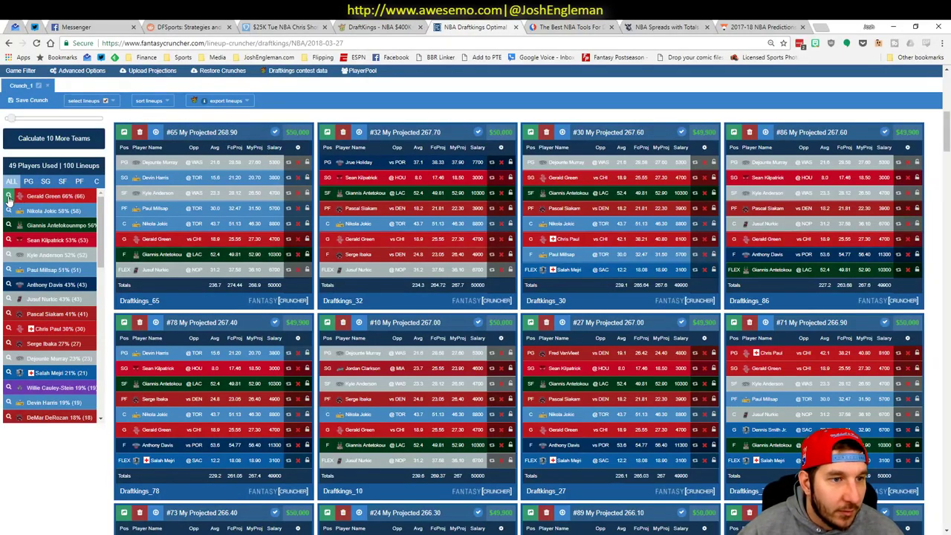
# - Filter the DraftKings lineups to Gerald Green, Nikola Jokic and Jusuf Nurkic, checking the picks against the Daily sheet
pyautogui.scroll(-2, 9, 215)
pyautogui.hotkey('alt', 'Tab')
pyautogui.hotkey('alt', 'Tab')
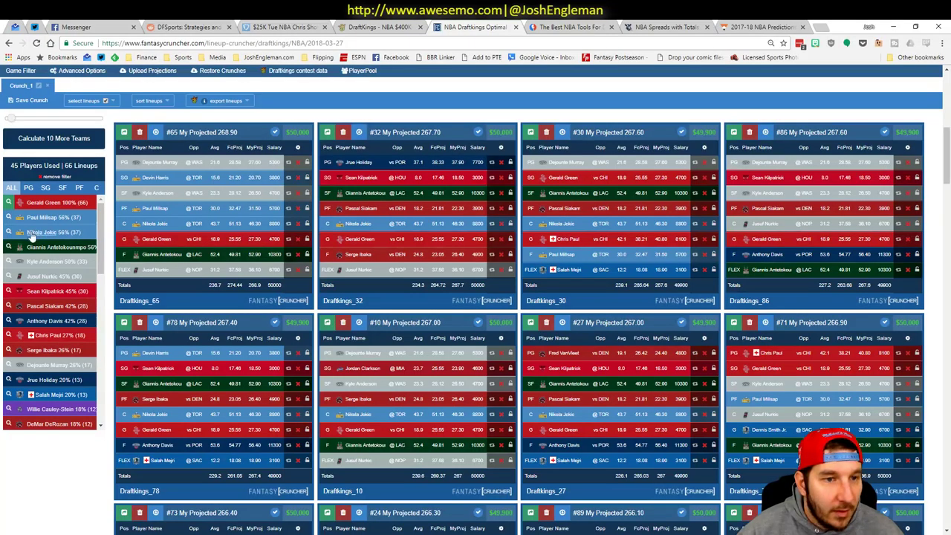
pyautogui.hotkey('alt', 'Tab')
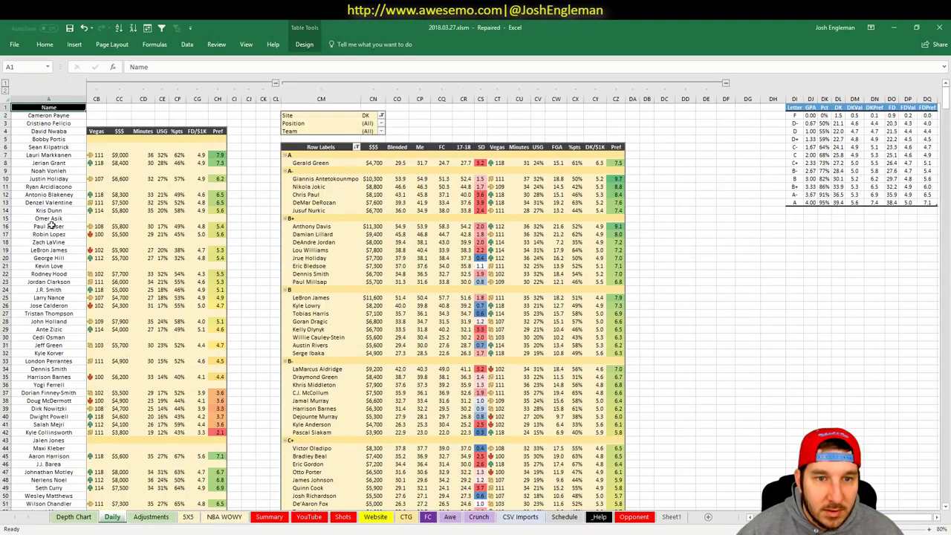
pyautogui.hotkey('alt', 'Tab')
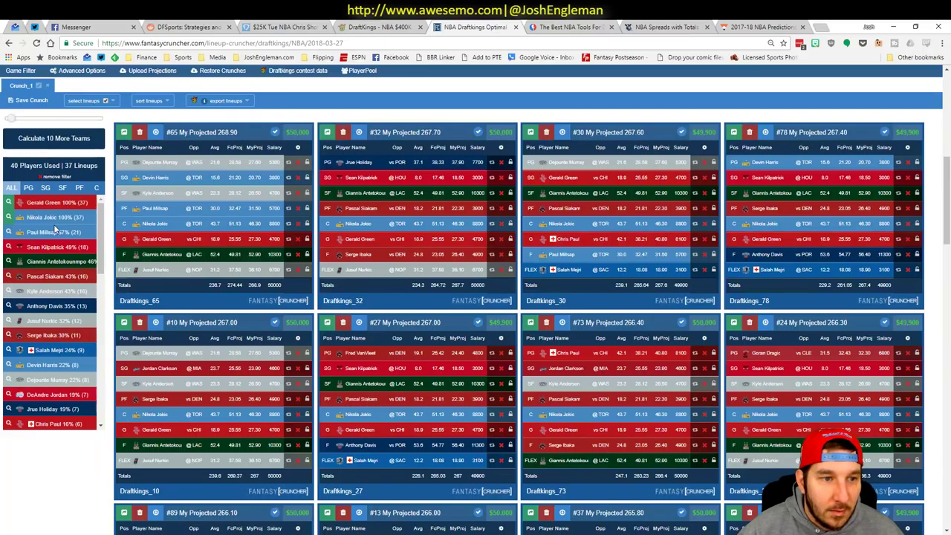
pyautogui.click(9, 320)
# - Compare the point guard and power forward exposures with the Daily sheet grades, and narrow the lineups further to Serge Ibaka
pyautogui.hotkey('alt', 'Tab')
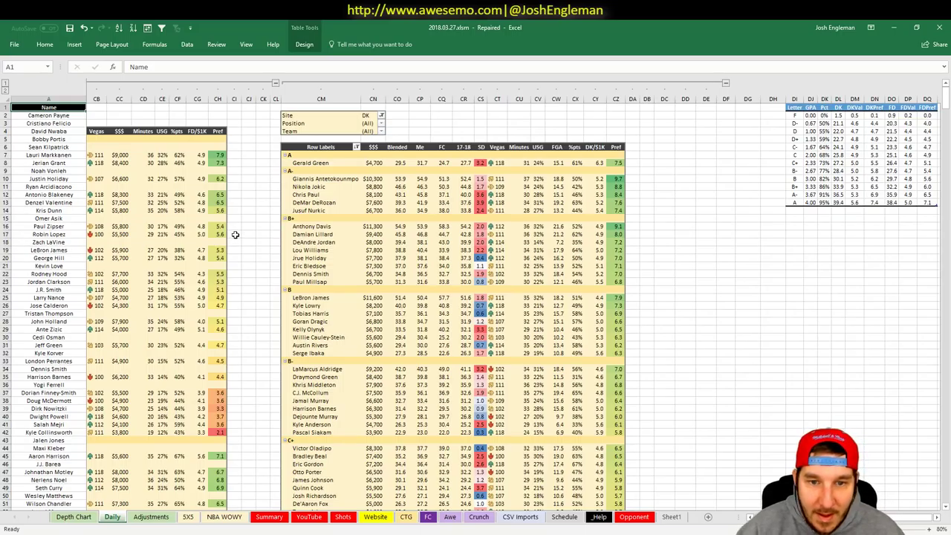
pyautogui.hotkey('alt', 'Tab')
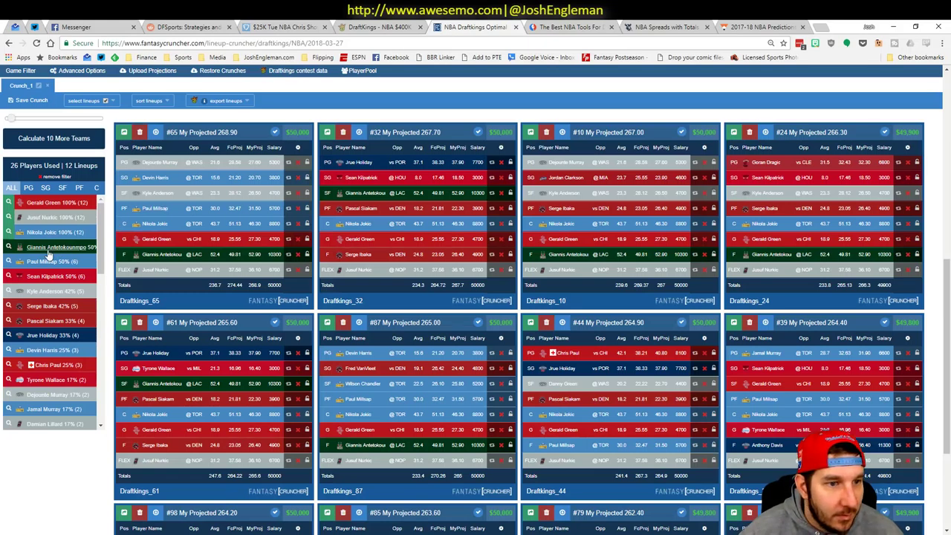
pyautogui.click(29, 188)
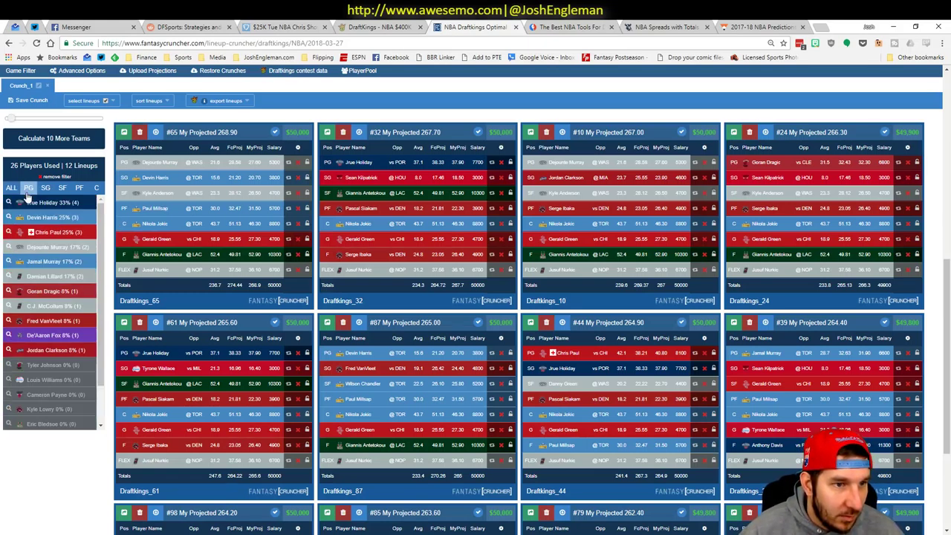
pyautogui.hotkey('alt', 'Tab')
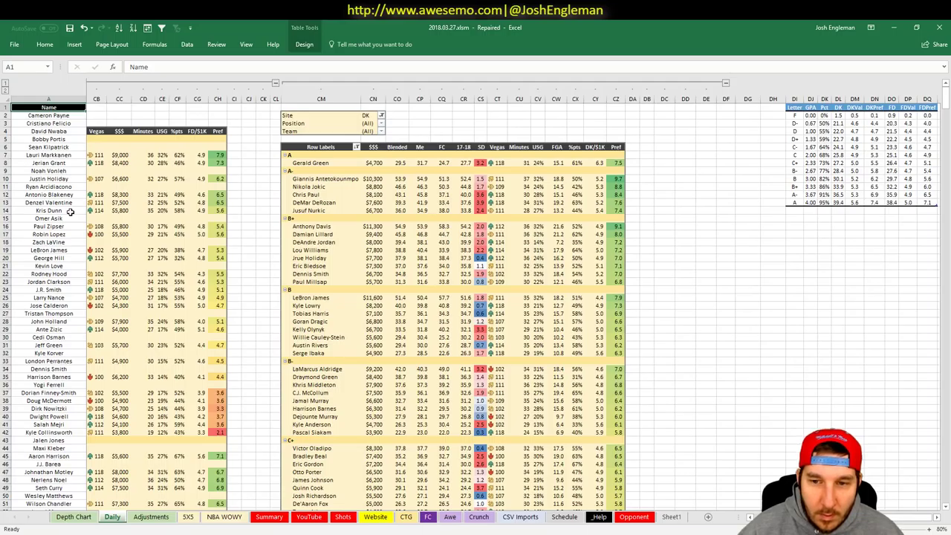
pyautogui.press('alt')
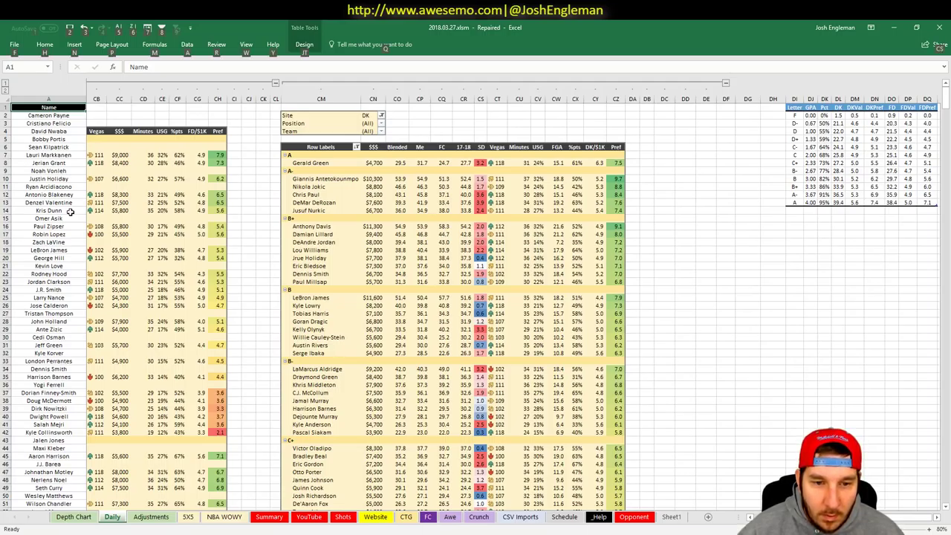
pyautogui.hotkey('alt', 'Tab')
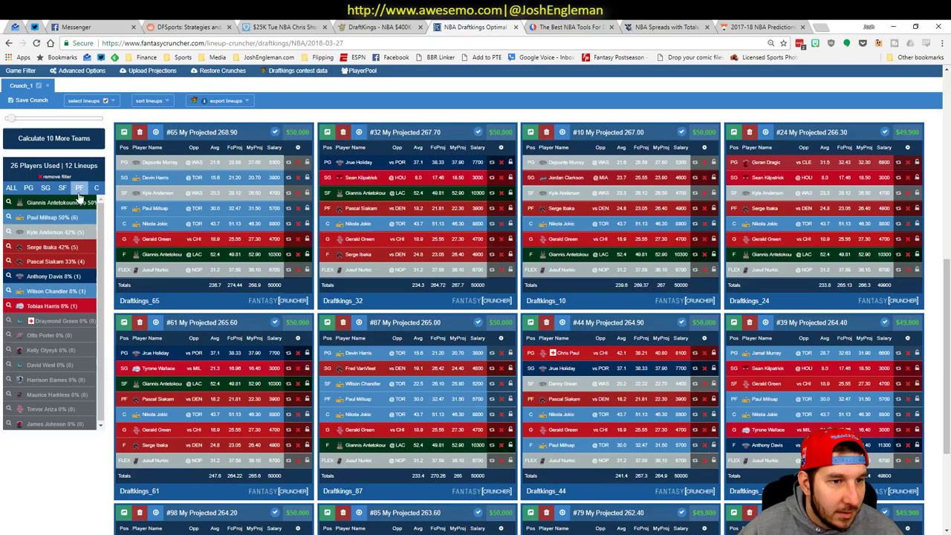
pyautogui.click(9, 260)
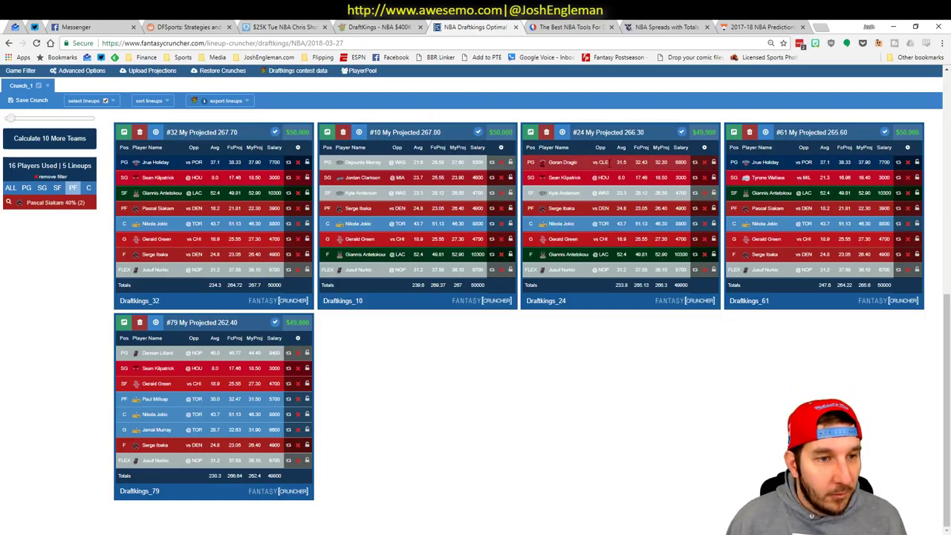
# - Switch back to the Excel workbook, and view the FanDuel projection tables on the Daily sheet
pyautogui.hotkey('alt', 'Tab')
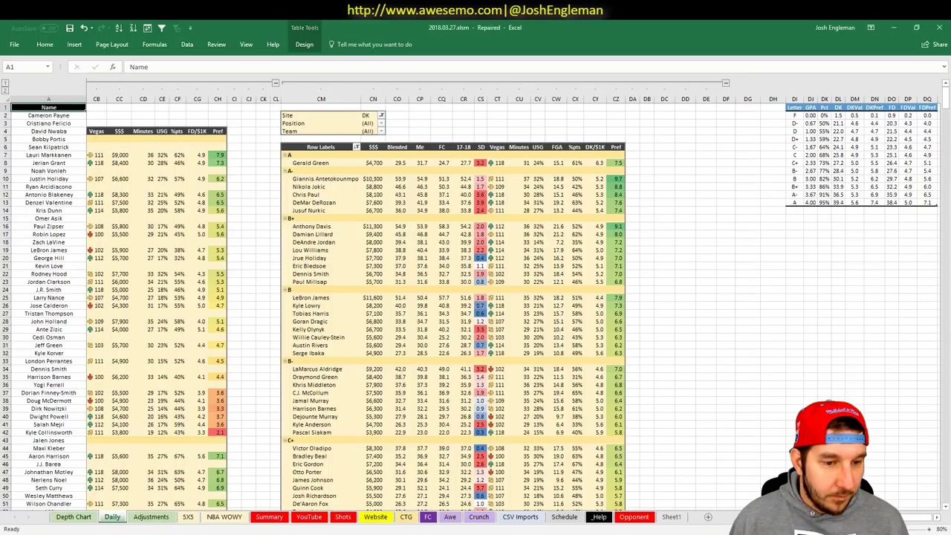
pyautogui.hscroll(-10, 475, 297)
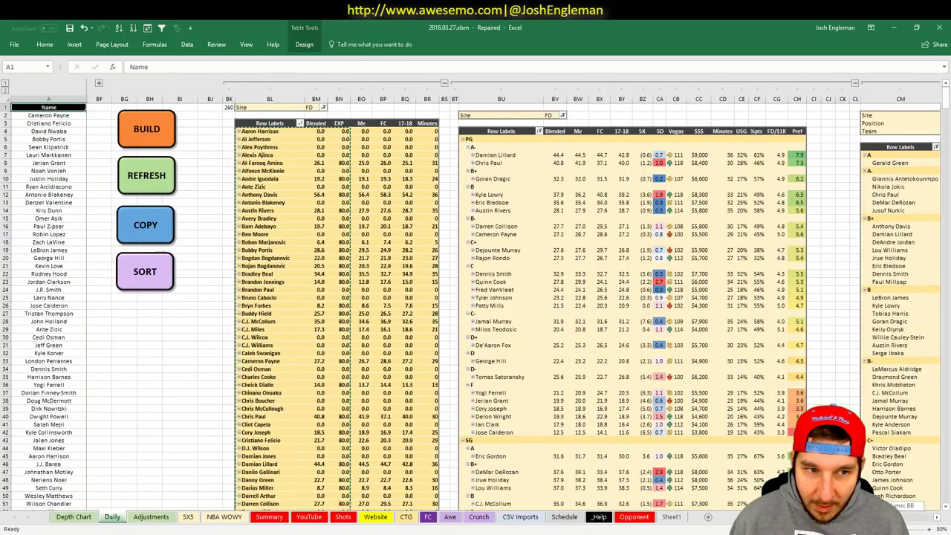
pyautogui.click(149, 392)
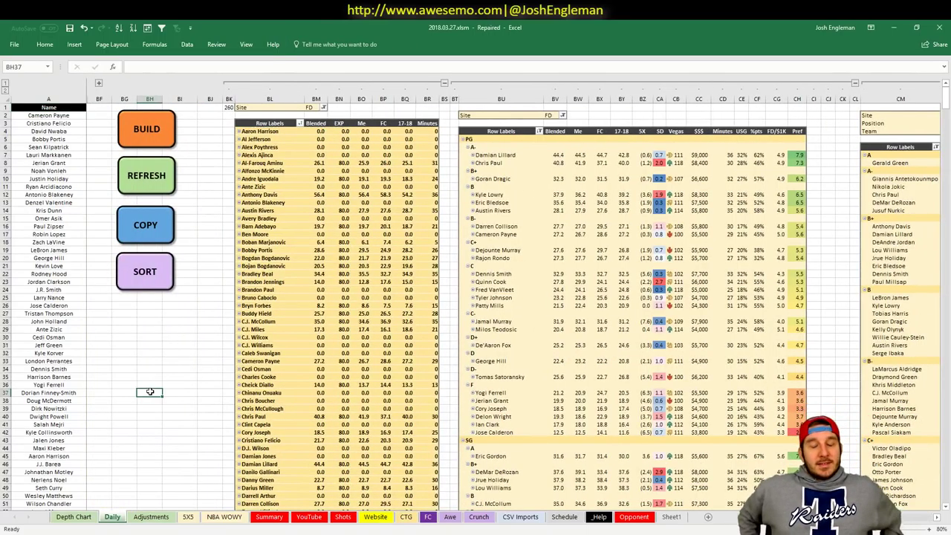